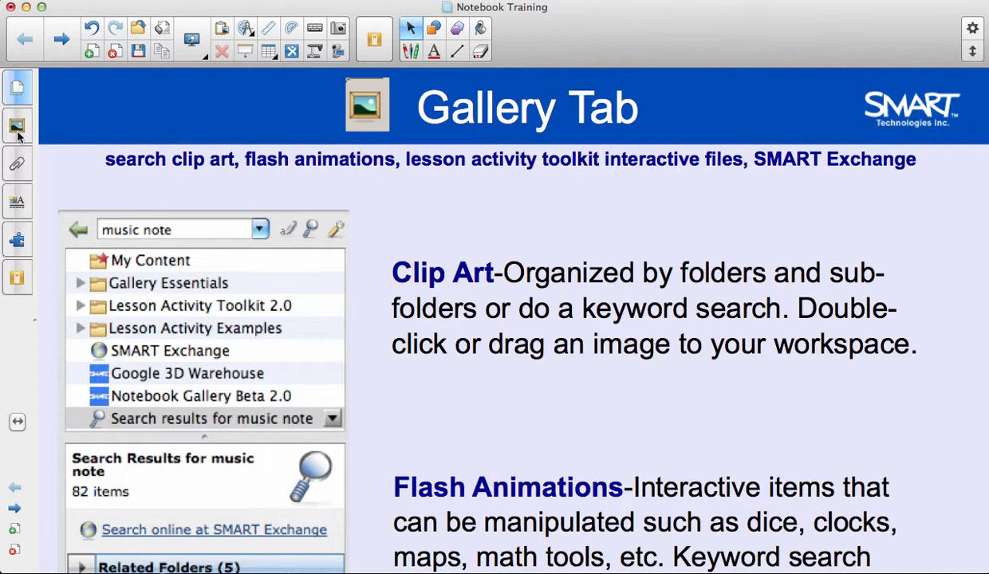
# Clear the existing search term in the Gallery and return to the training page.
pyautogui.click(16, 126)
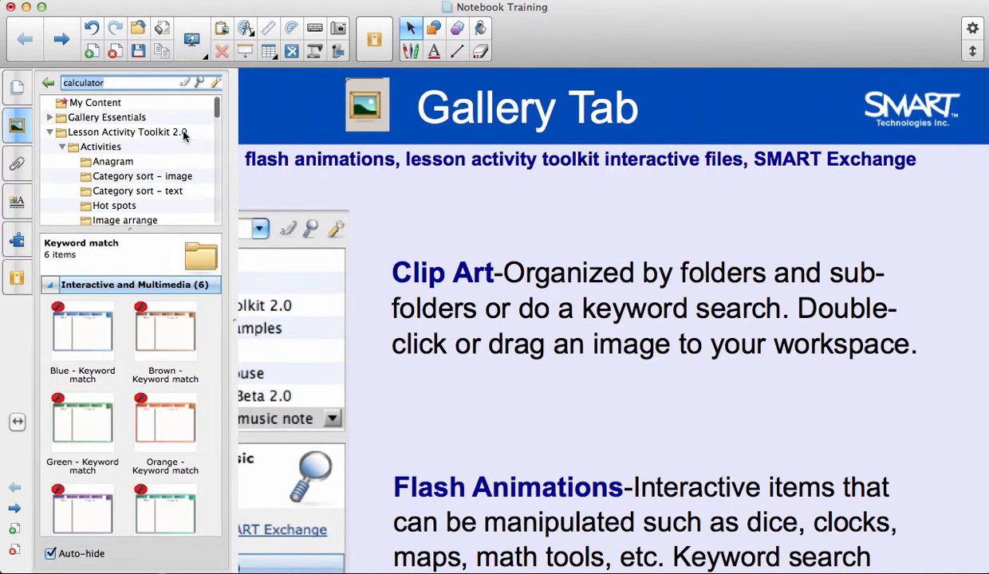
pyautogui.press('BackSpace')
pyautogui.click(465, 196)
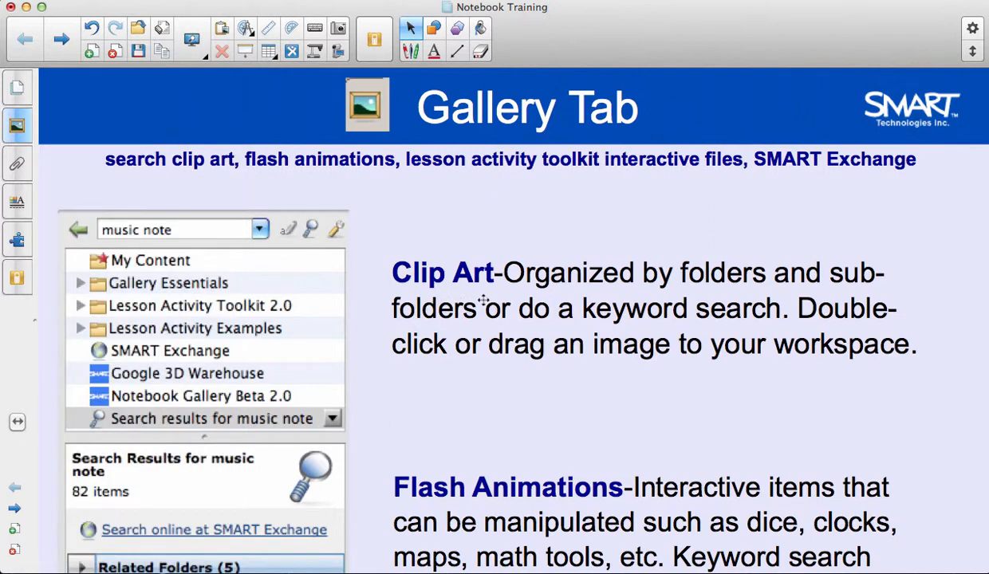
# Search the Gallery for "bear" on the next blank page and place the picture named Bear in its upper area.
pyautogui.click(62, 41)
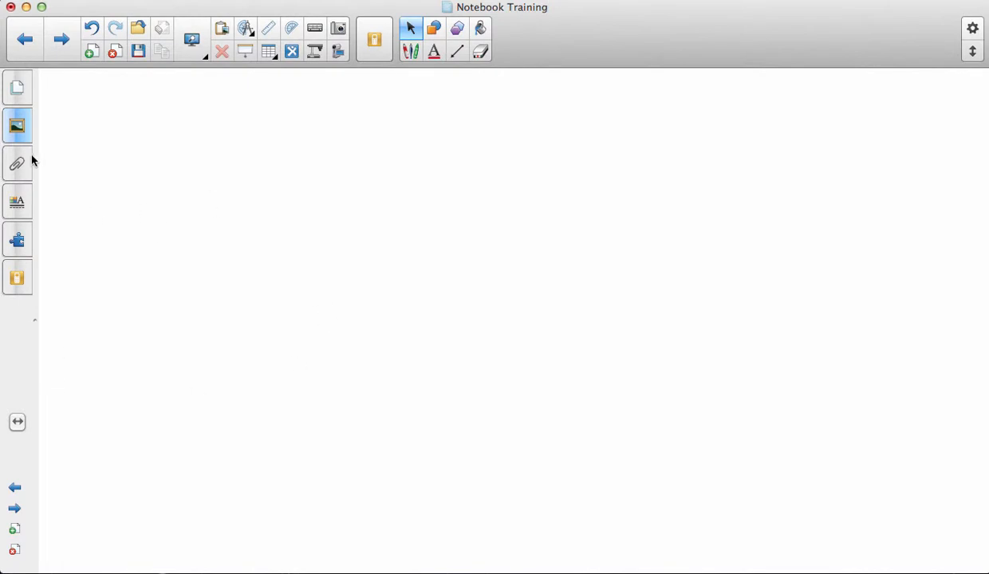
pyautogui.click(11, 126)
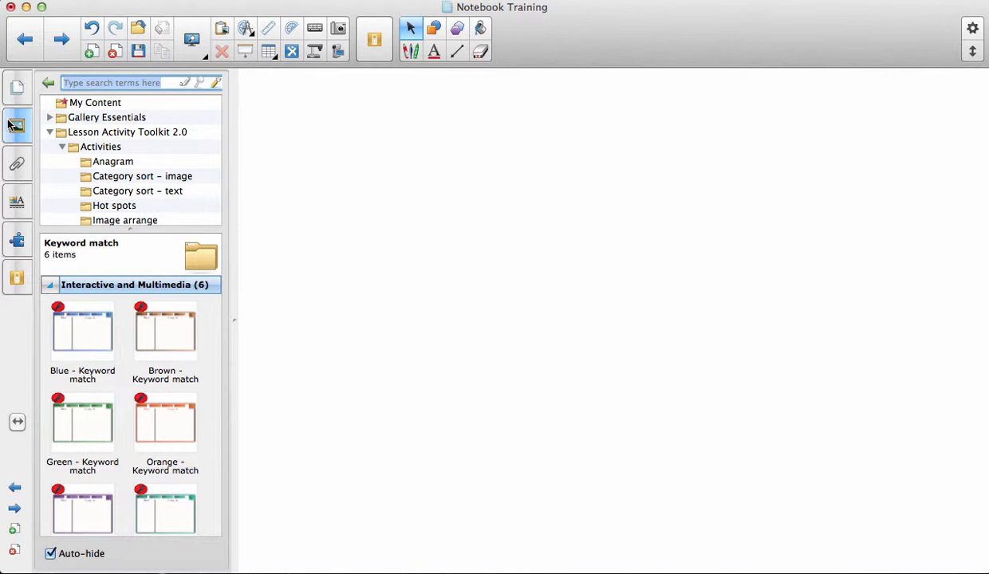
pyautogui.write('bear')
pyautogui.press('Return')
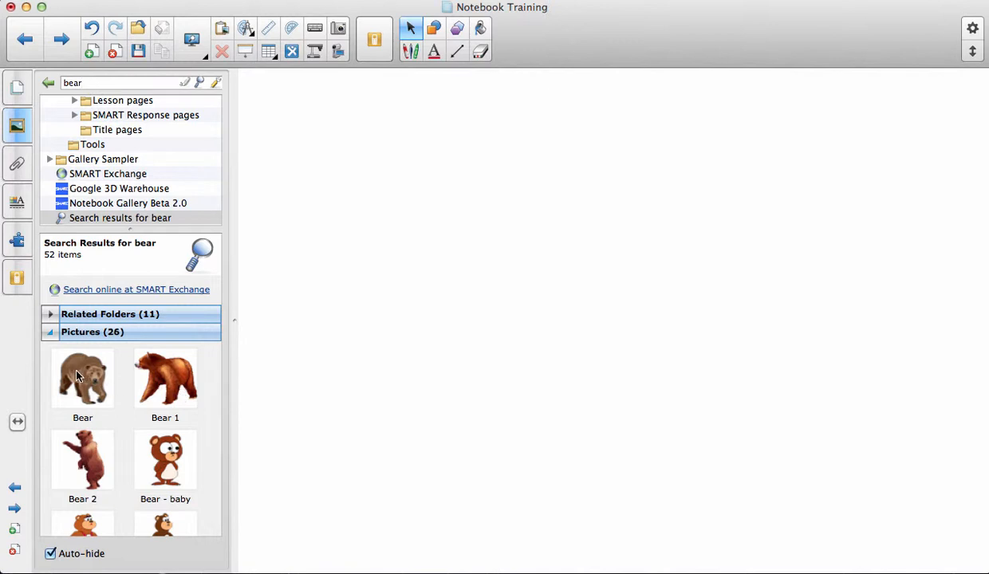
pyautogui.moveTo(77, 377); pyautogui.dragTo(408, 245)
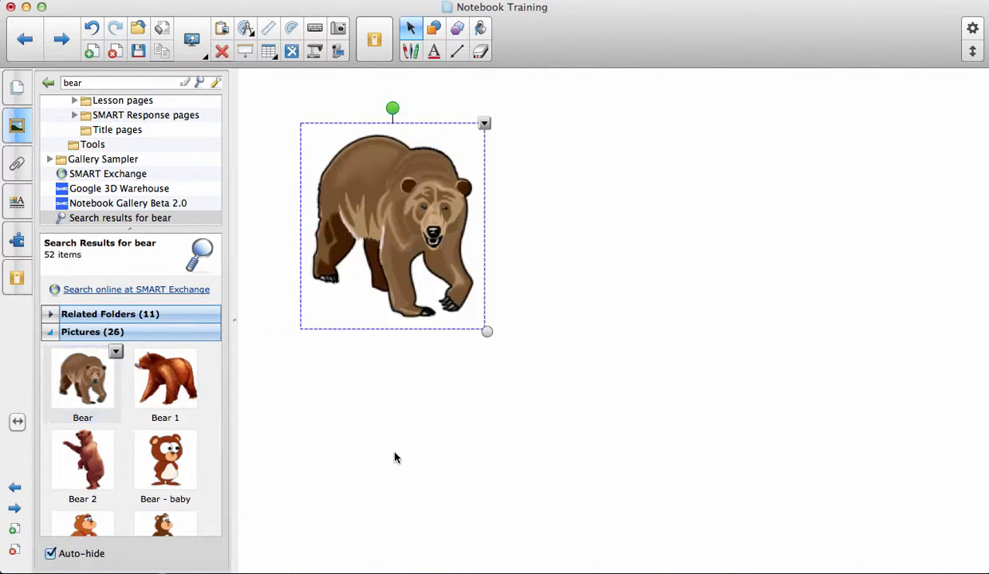
# Look through the bear pictures, search the Gallery for "pig" and expand the picture results.
pyautogui.scroll(-6, 185, 472)
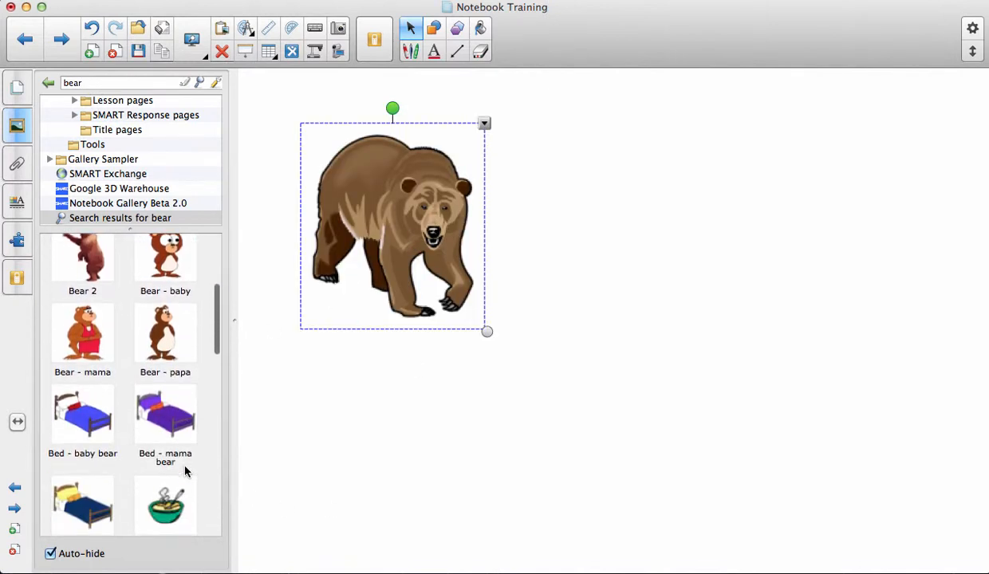
pyautogui.scroll(-4, 186, 473)
pyautogui.scroll(-1, 185, 472)
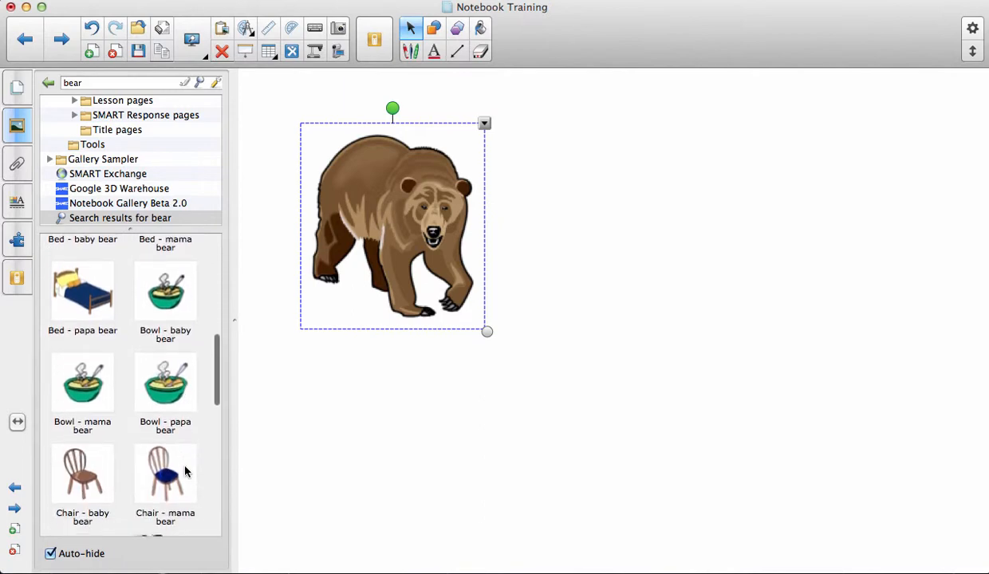
pyautogui.scroll(4, 185, 472)
pyautogui.scroll(6, 185, 473)
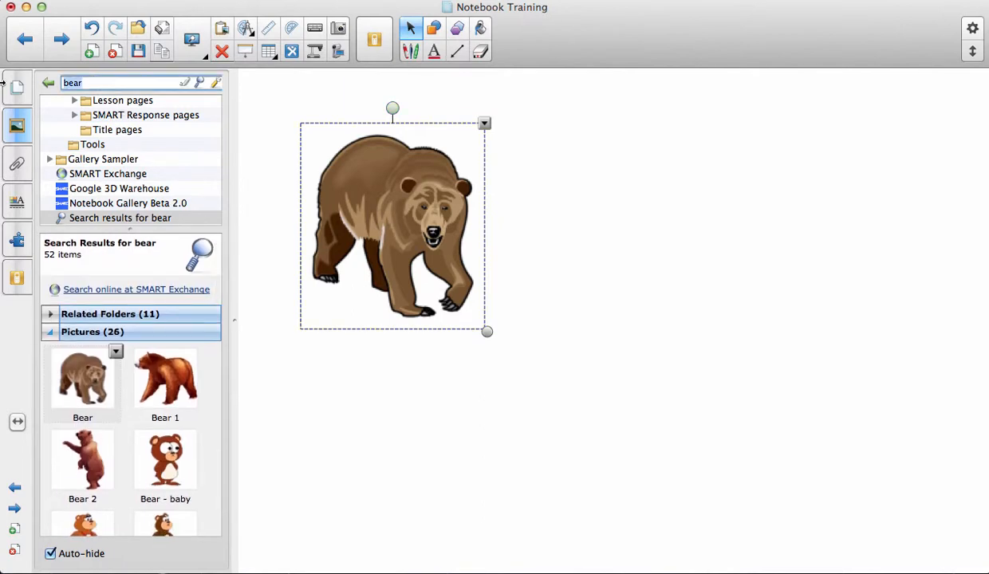
pyautogui.write('pig')
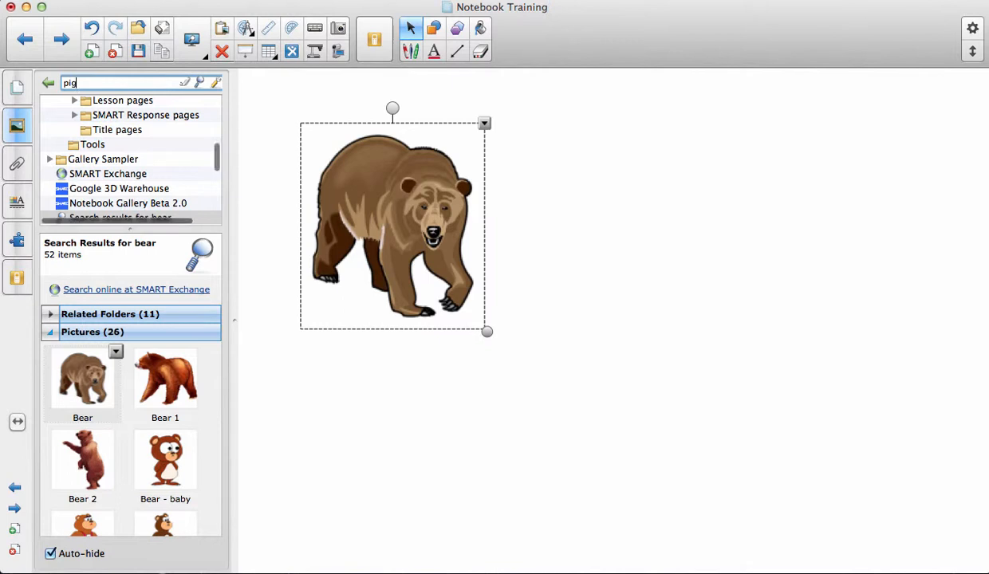
pyautogui.press('Return')
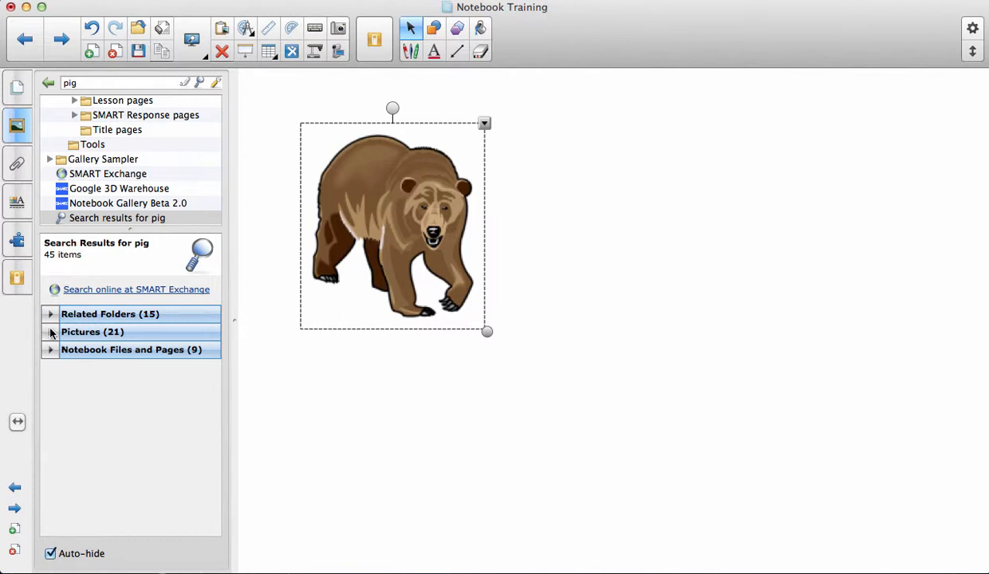
pyautogui.click(51, 332)
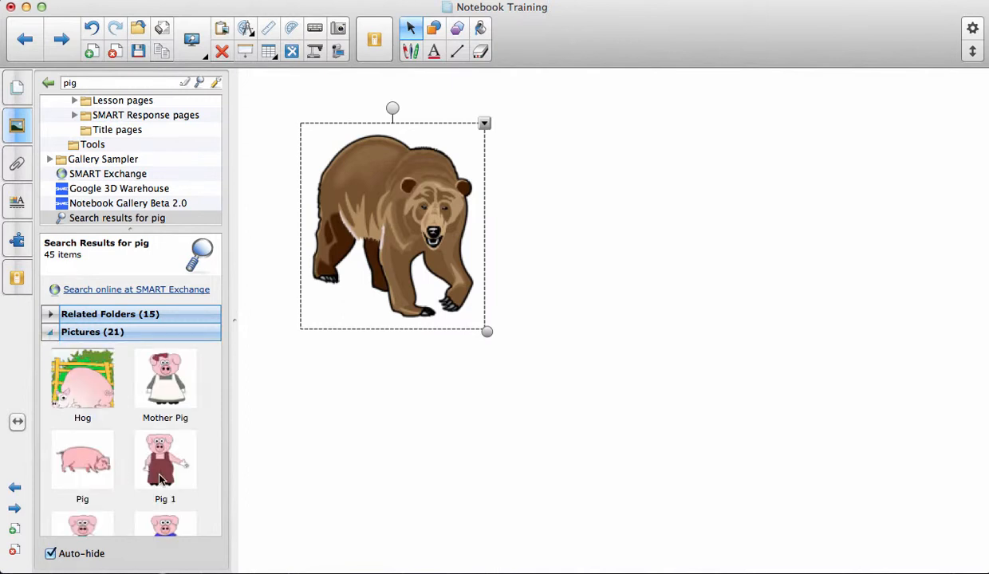
# Place the picture named Pig on the page to the right of the bear and deselect it.
pyautogui.scroll(-2, 145, 464)
pyautogui.scroll(-2, 145, 464)
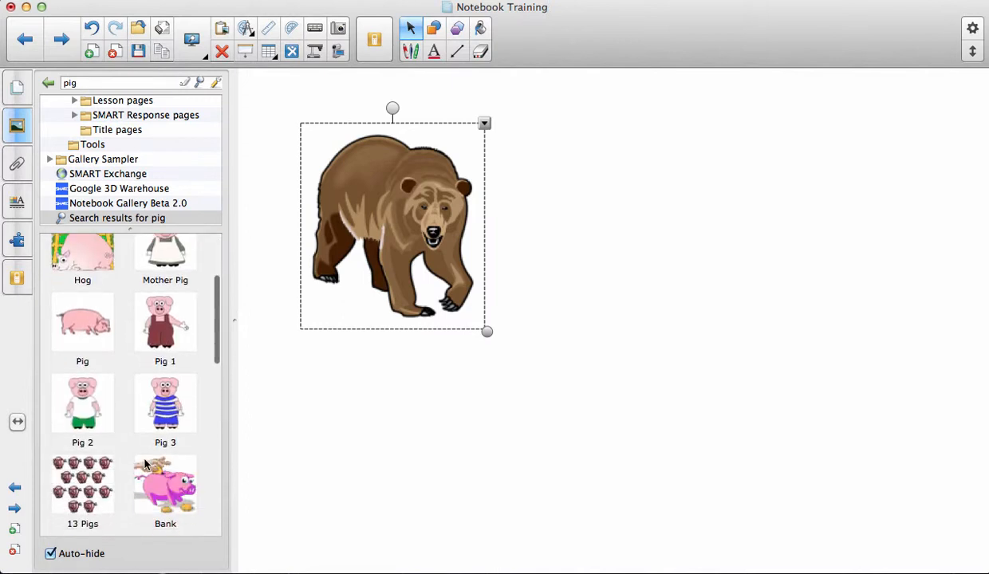
pyautogui.moveTo(83, 366); pyautogui.dragTo(646, 272)
pyautogui.click(509, 383)
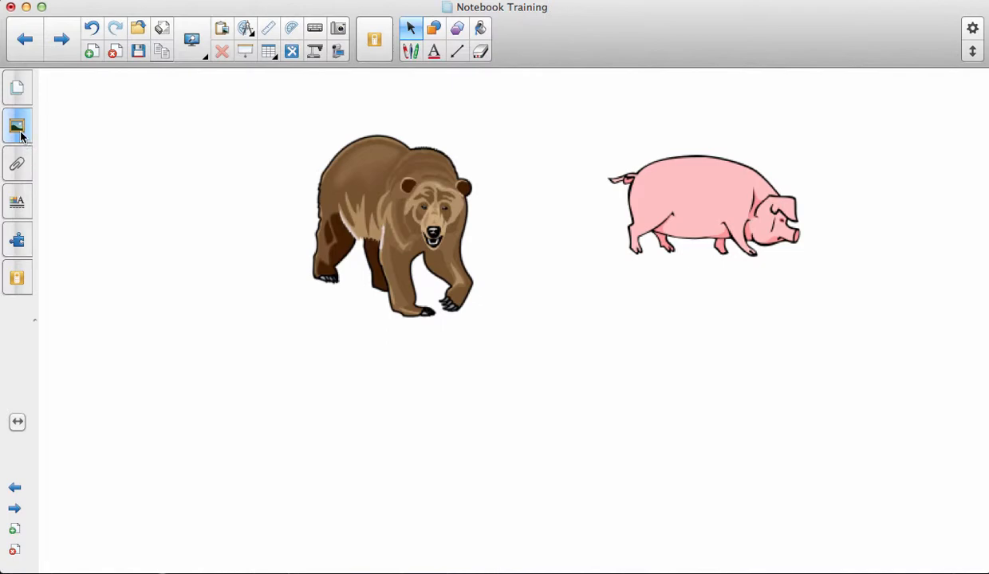
# Return to the Gallery Tab training page and read its Flash Animations section and the warning about flash items.
pyautogui.click(30, 51)
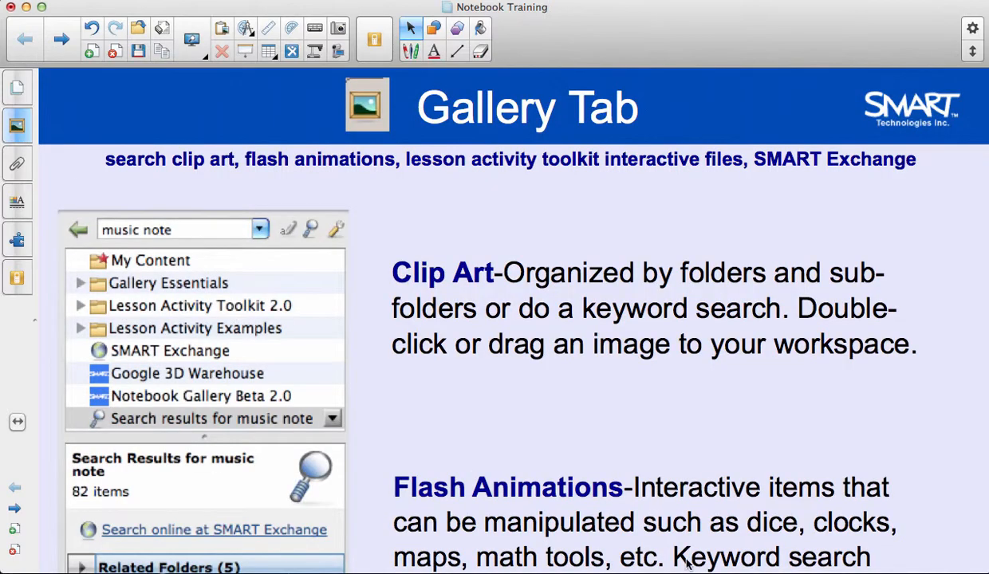
pyautogui.scroll(-5, 607, 482)
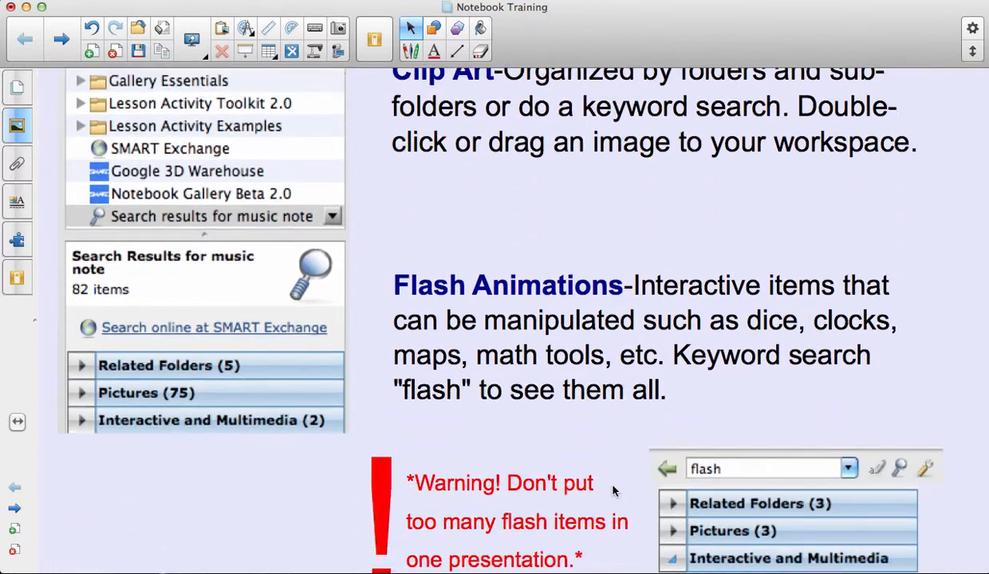
pyautogui.scroll(-2, 613, 491)
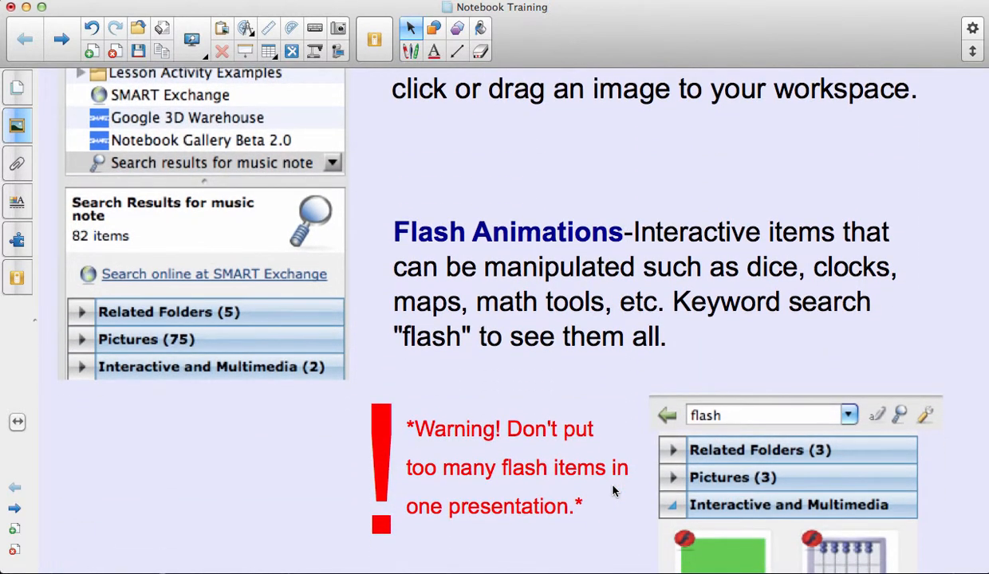
pyautogui.scroll(-3, 613, 491)
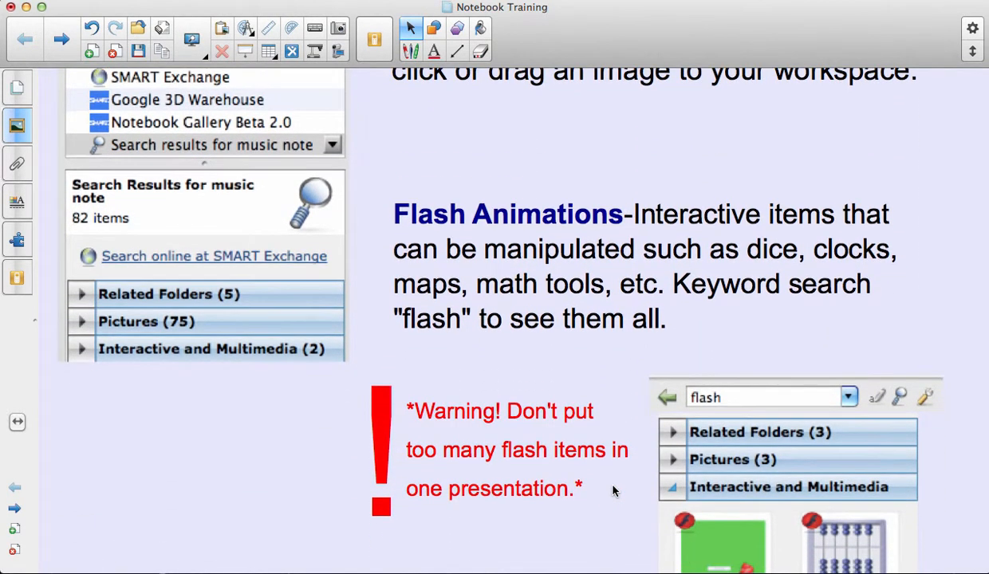
pyautogui.scroll(-2, 612, 491)
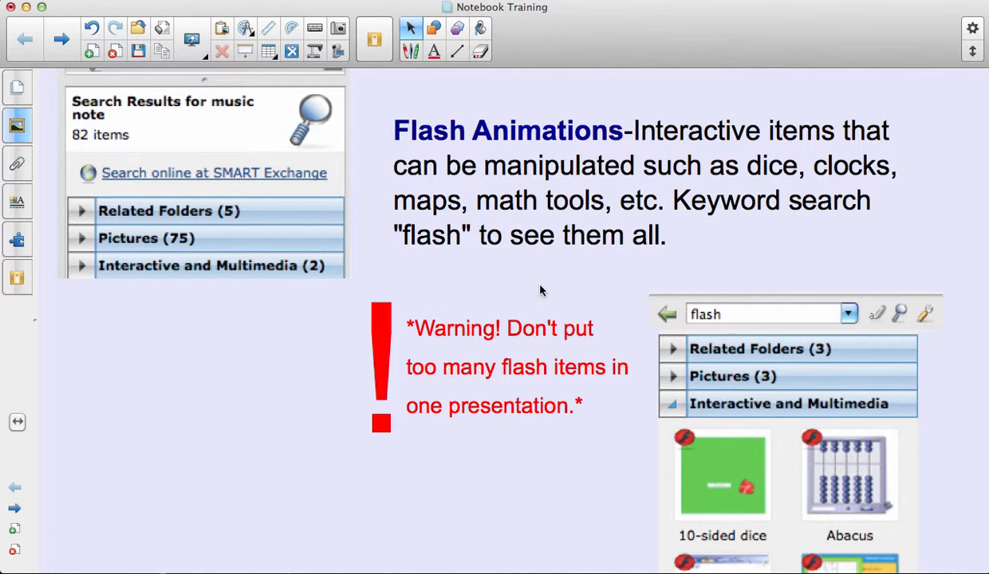
pyautogui.scroll(-1, 540, 291)
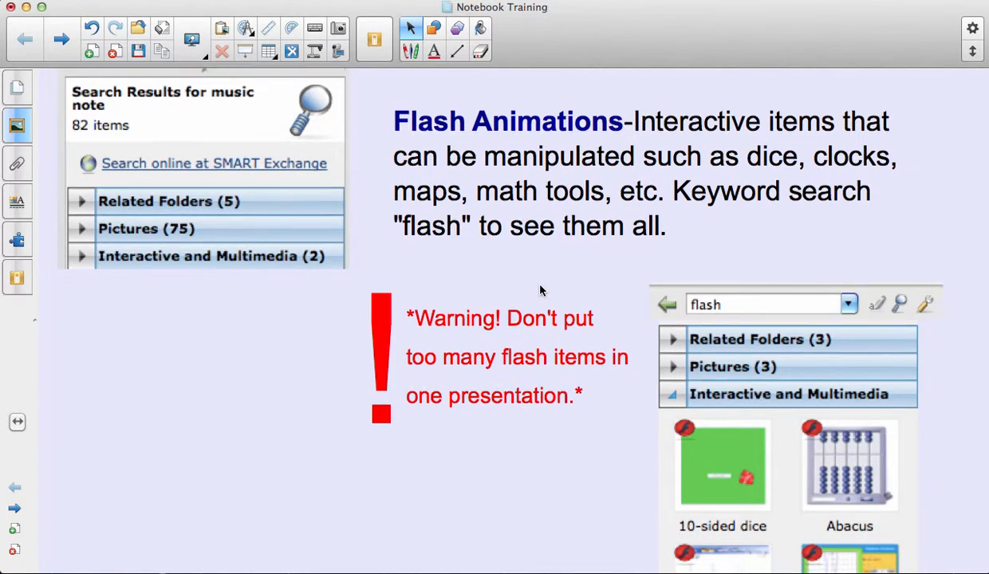
pyautogui.scroll(-3, 540, 290)
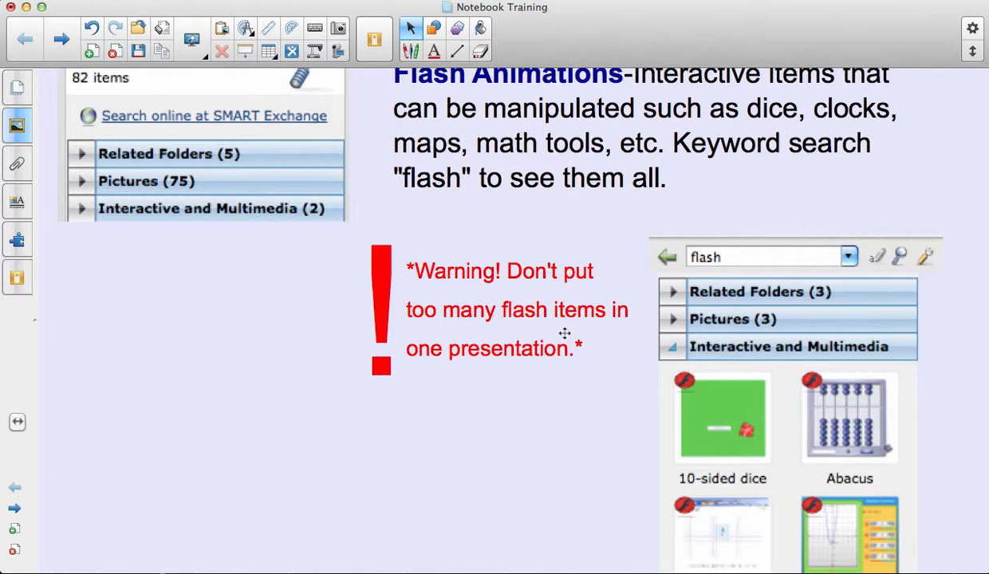
# Go to the blank page following the bear and pig page and search the Gallery for "calculator".
pyautogui.click(49, 53)
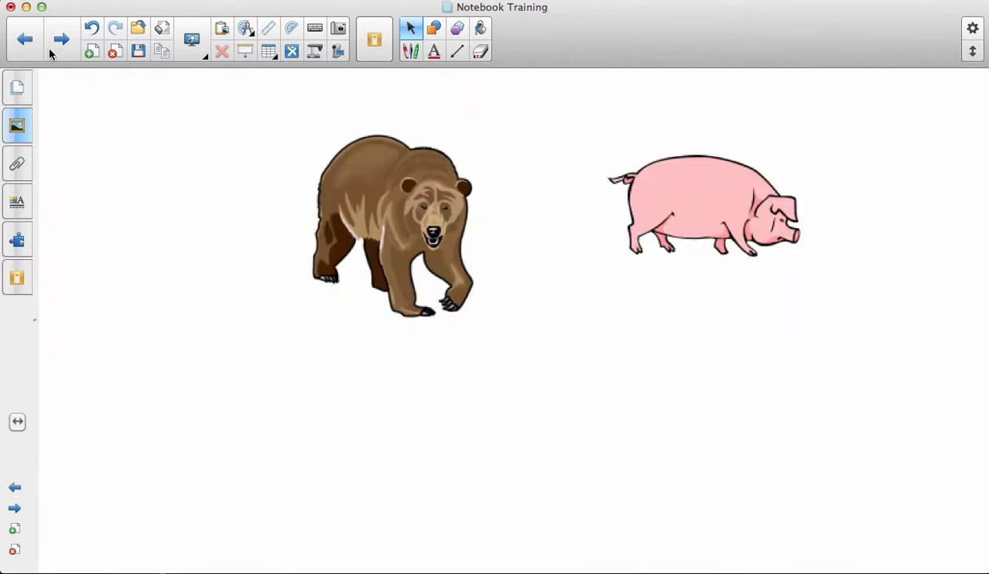
pyautogui.click(50, 53)
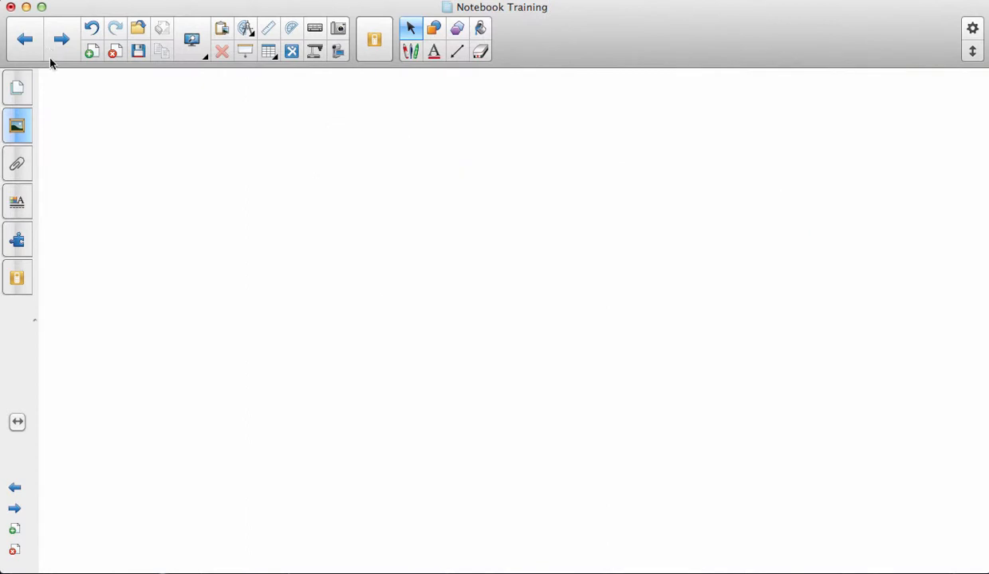
pyautogui.click(14, 137)
pyautogui.write('calculator')
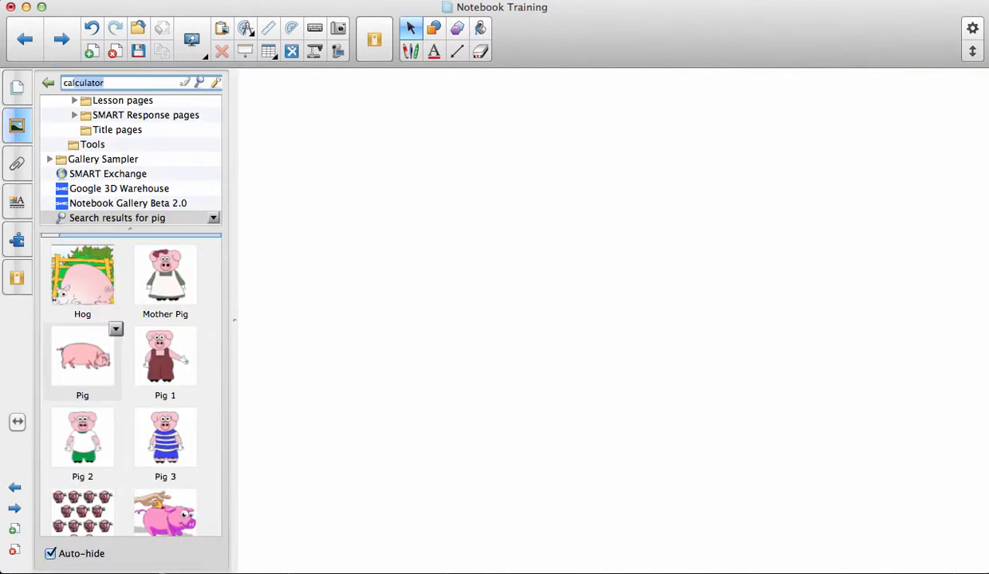
pyautogui.press('Return')
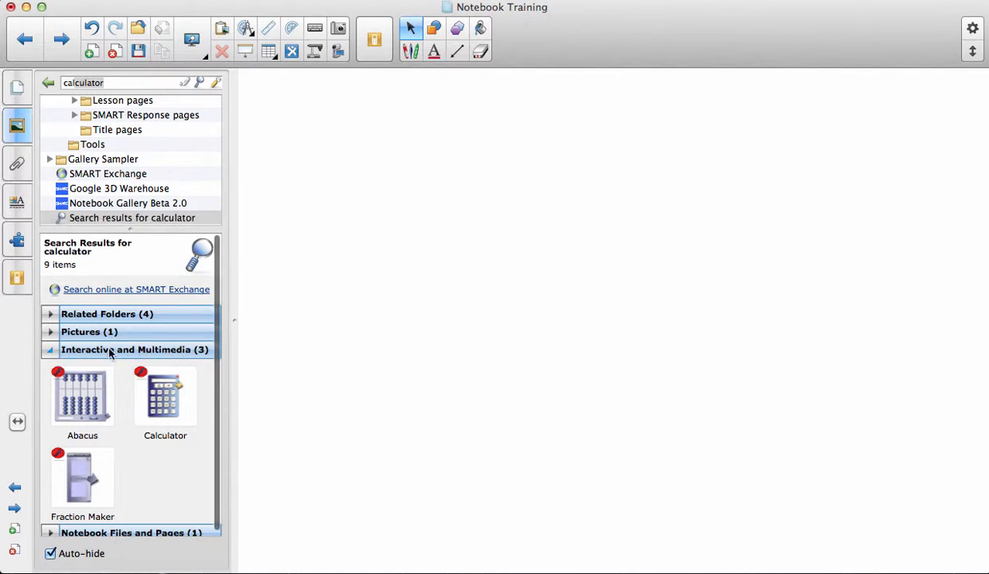
# Place the static Calculator picture from the picture results on the page and delete it again.
pyautogui.click(51, 332)
pyautogui.moveTo(77, 389); pyautogui.dragTo(405, 236)
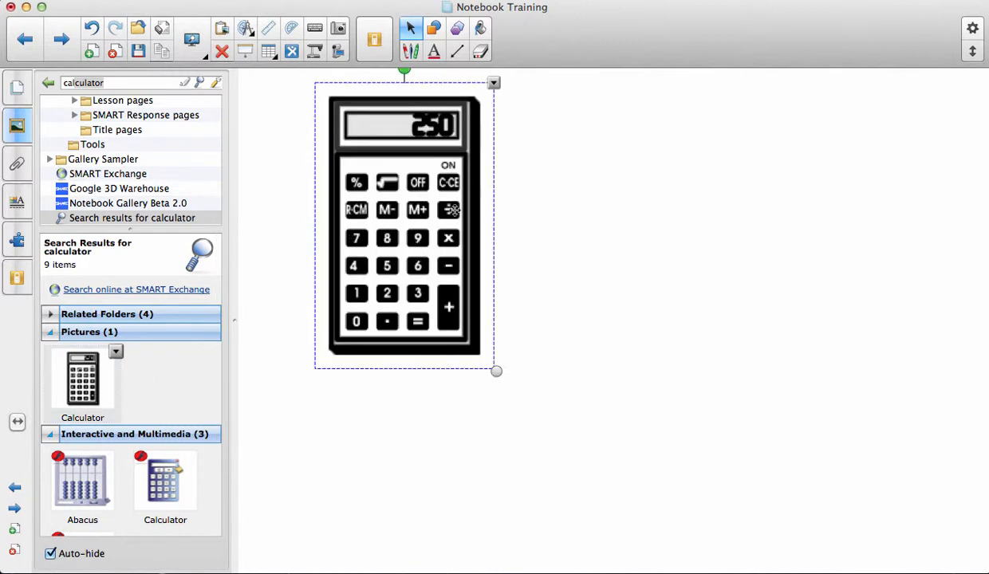
pyautogui.click(561, 235)
pyautogui.click(389, 232)
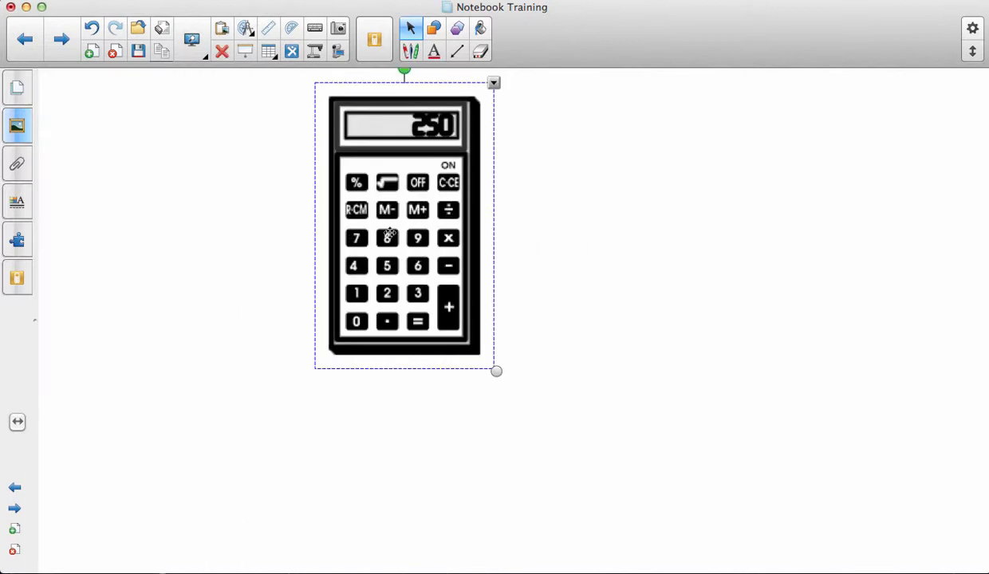
pyautogui.press('Delete')
# Place the interactive Flash Calculator from the Gallery's Interactive and Multimedia results on the blank page.
pyautogui.click(25, 139)
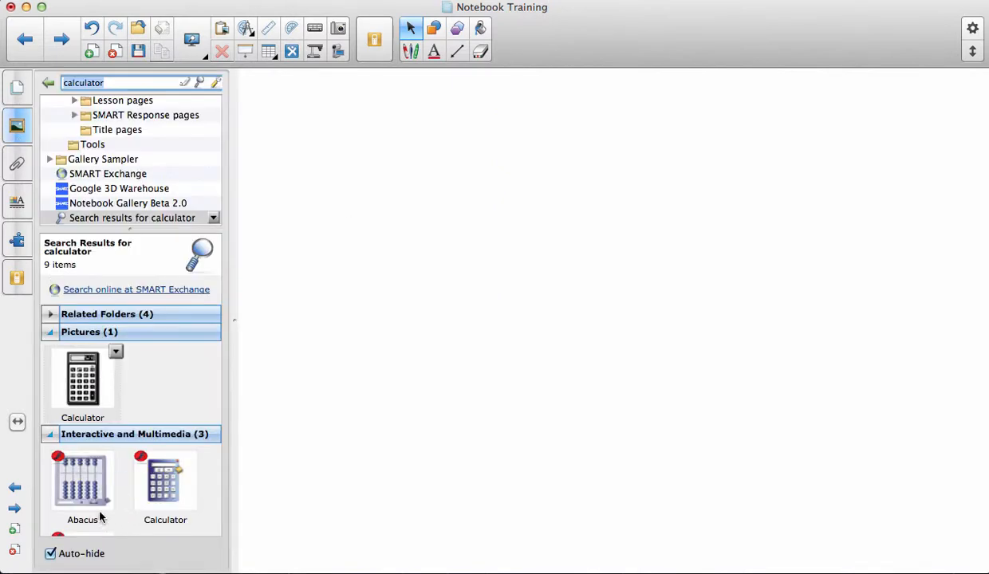
pyautogui.scroll(-1, 97, 451)
pyautogui.scroll(-2, 97, 452)
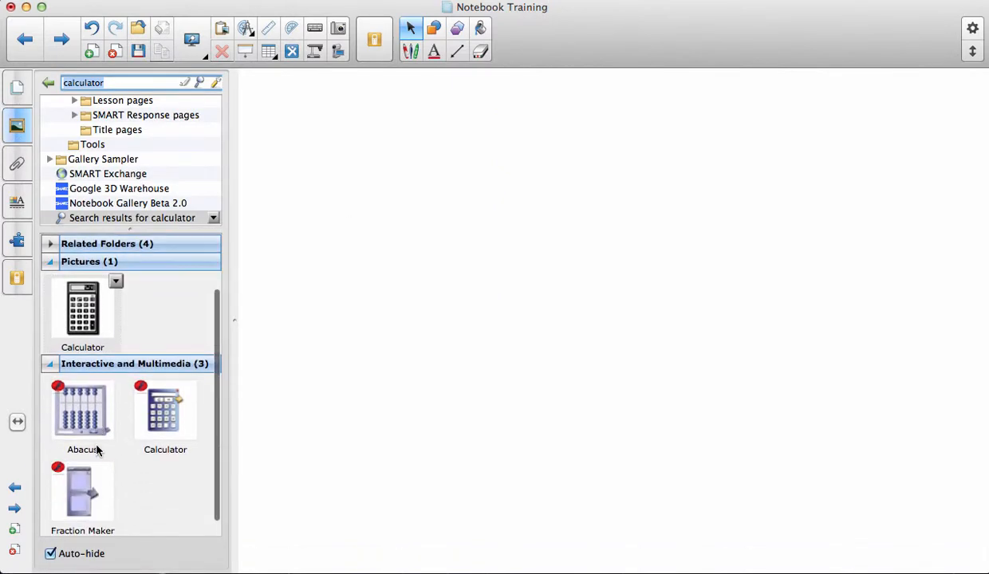
pyautogui.moveTo(152, 402); pyautogui.dragTo(400, 262)
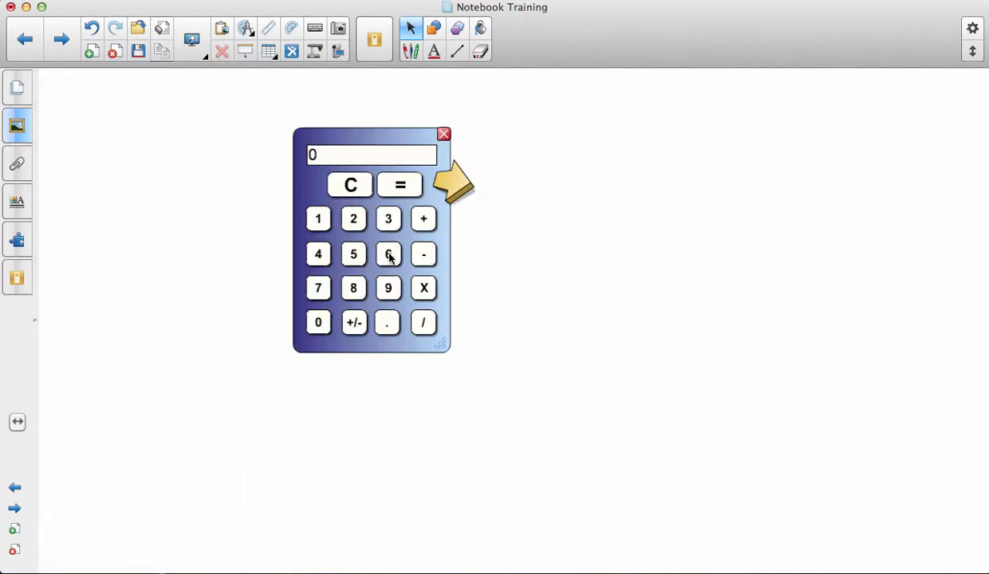
# Calculate 65 multiplied by 54 on the interactive calculator.
pyautogui.click(390, 256)
pyautogui.click(355, 254)
pyautogui.click(426, 289)
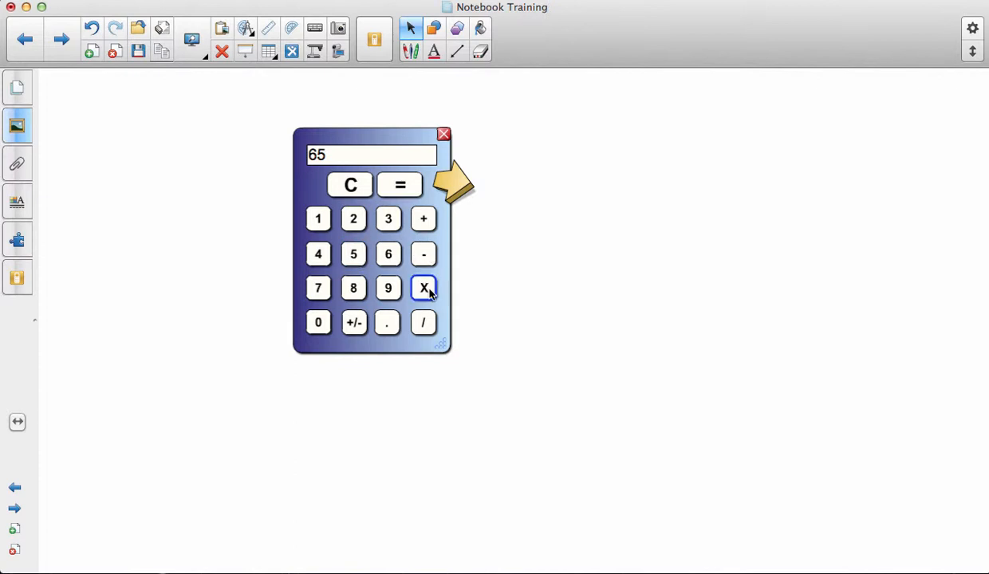
pyautogui.click(354, 254)
pyautogui.click(319, 253)
pyautogui.click(391, 184)
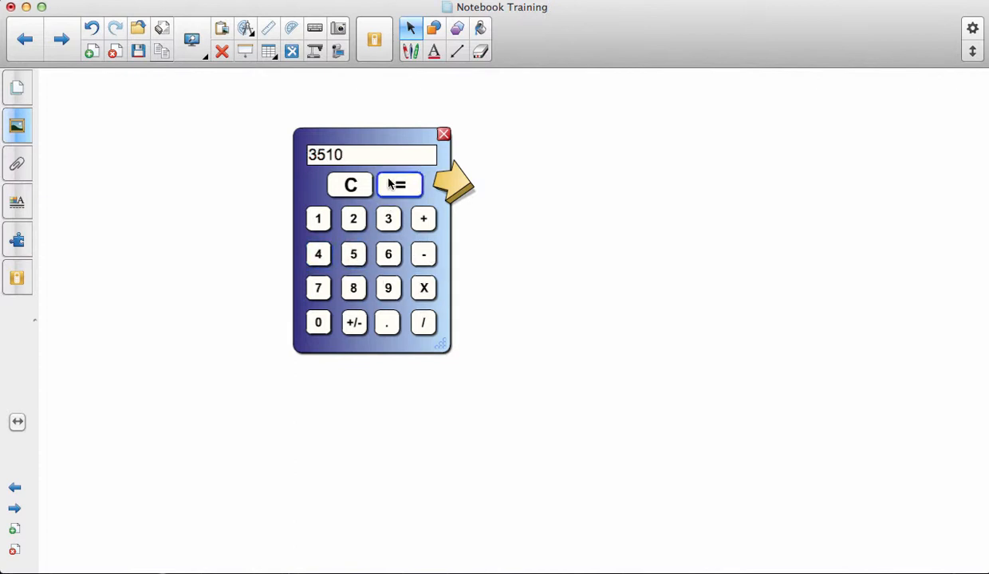
# Output the calculator's result onto the page, move it farther right, and shrink the calculator to about three quarters of its size.
pyautogui.click(458, 186)
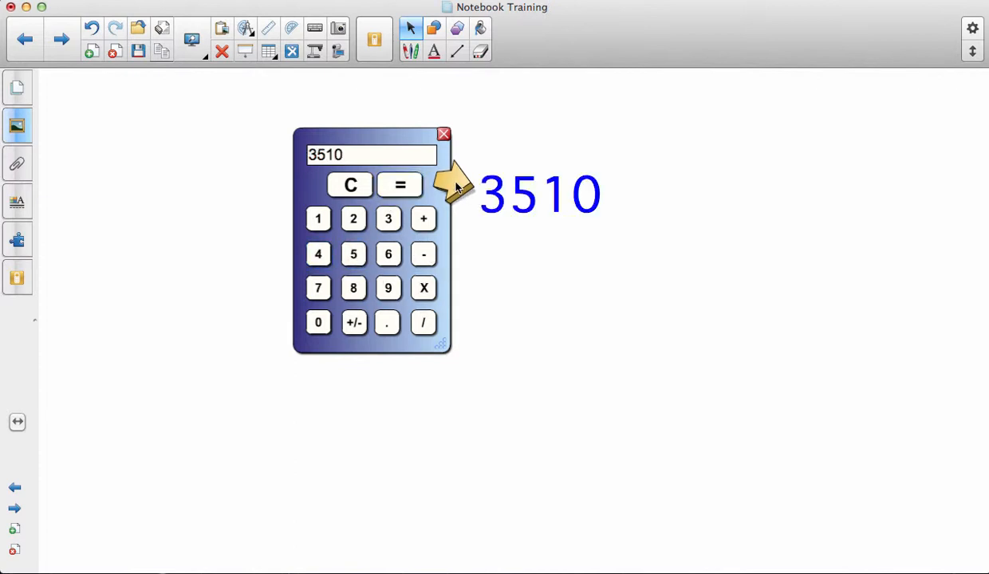
pyautogui.moveTo(521, 183); pyautogui.dragTo(662, 174)
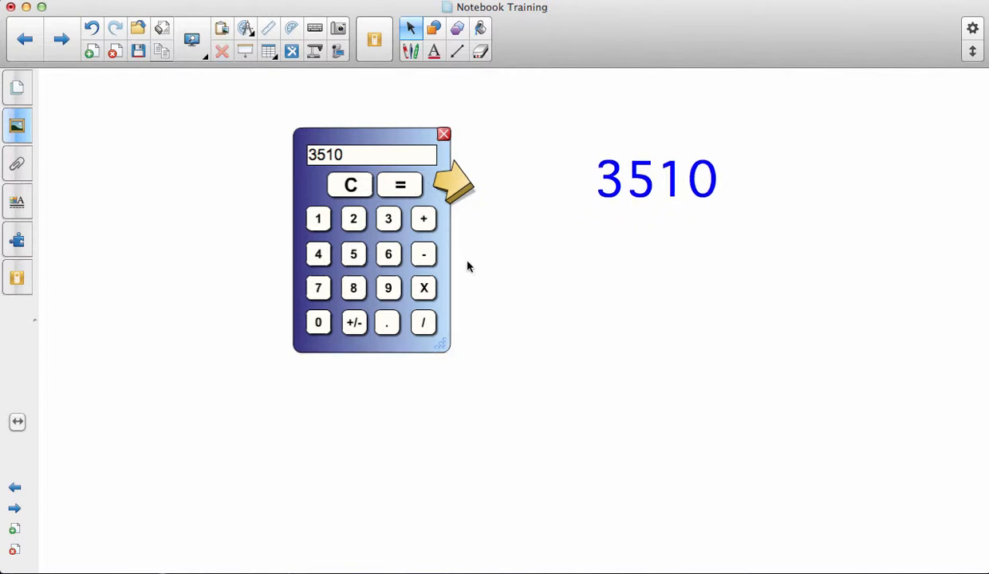
pyautogui.moveTo(445, 344); pyautogui.dragTo(414, 295)
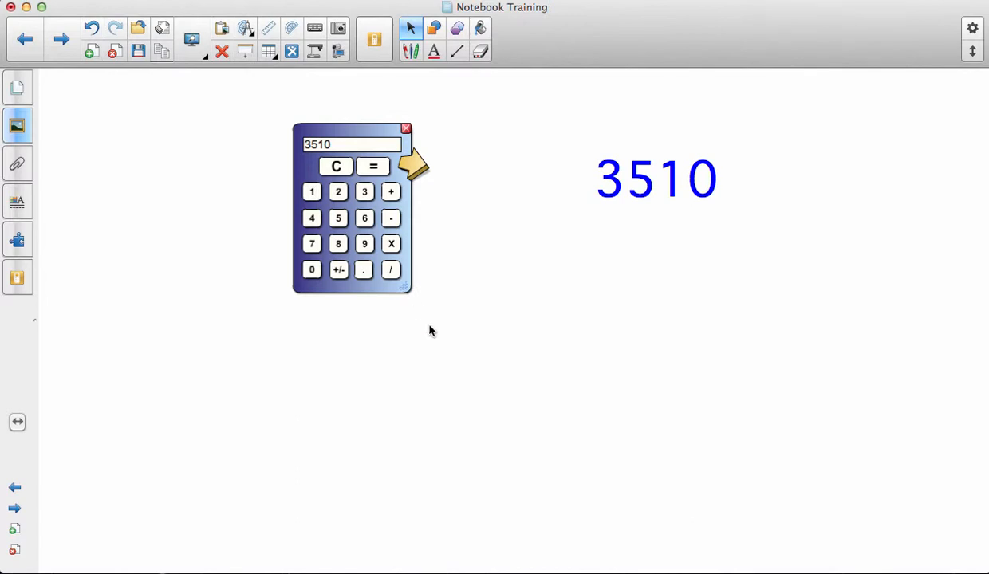
# Search the Gallery for dice, place the interactive "Dice - blue" below the calculator's output number, and roll it.
pyautogui.click(17, 125)
pyautogui.write('dice')
pyautogui.press('Return')
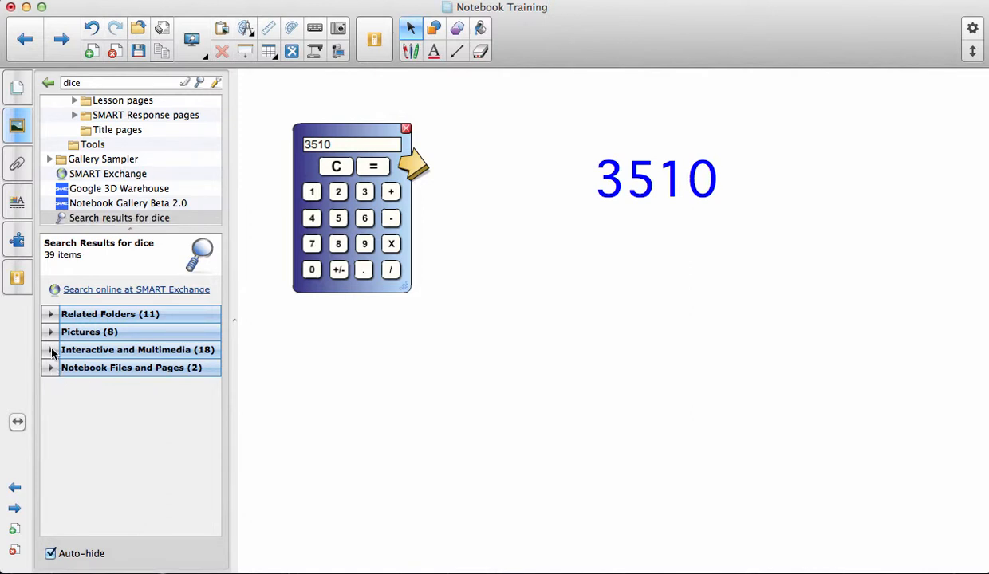
pyautogui.click(51, 350)
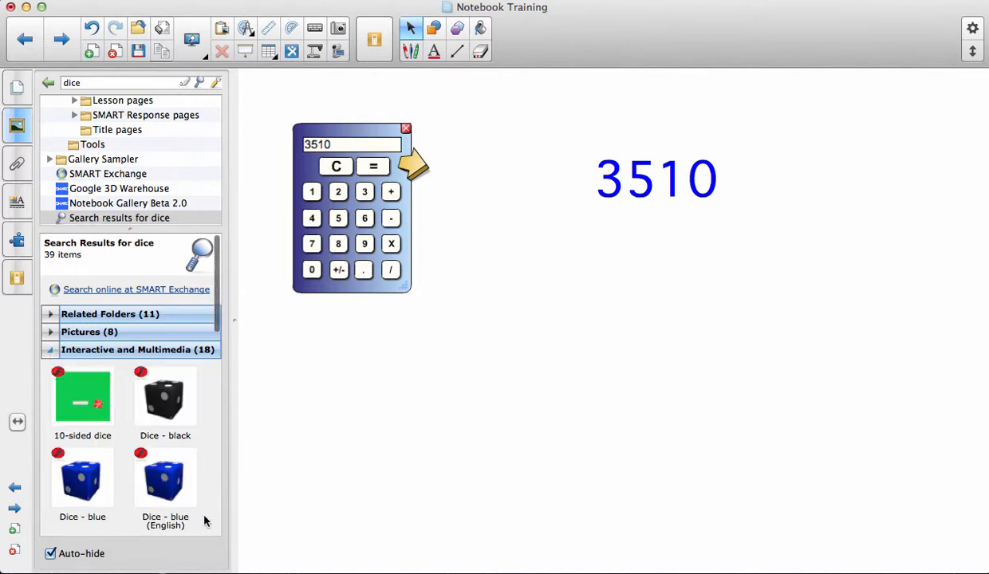
pyautogui.moveTo(85, 480); pyautogui.dragTo(591, 355)
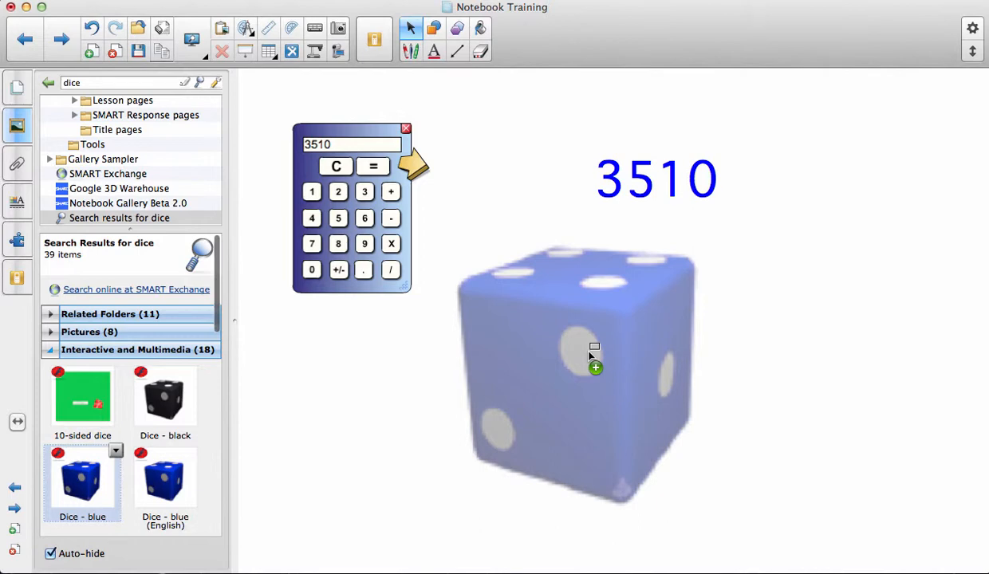
pyautogui.moveTo(590, 355); pyautogui.dragTo(618, 397)
pyautogui.click(585, 381)
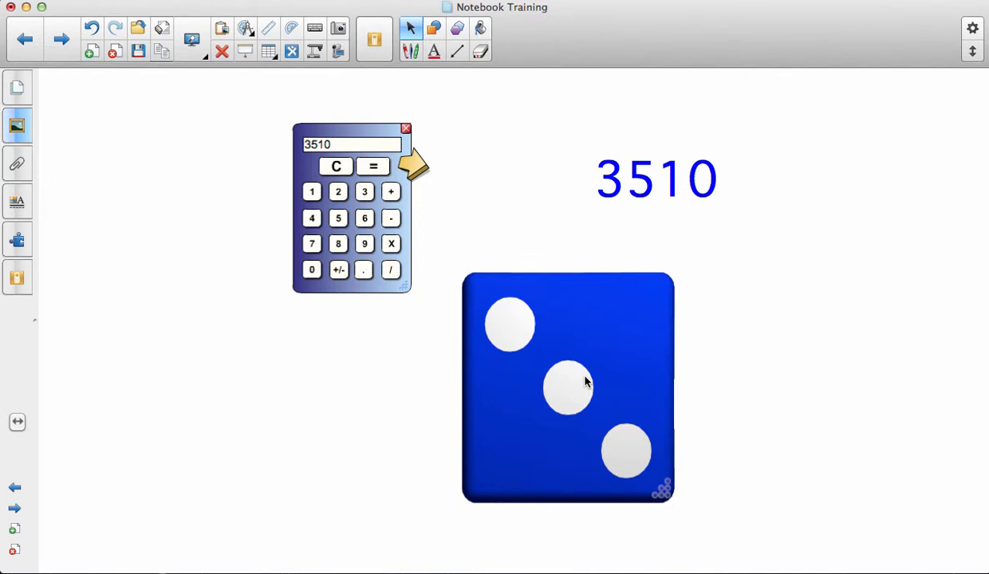
# Search the Gallery for clock and place the interactive "Clock - analog (current time)" on the page beside the blue die.
pyautogui.click(24, 132)
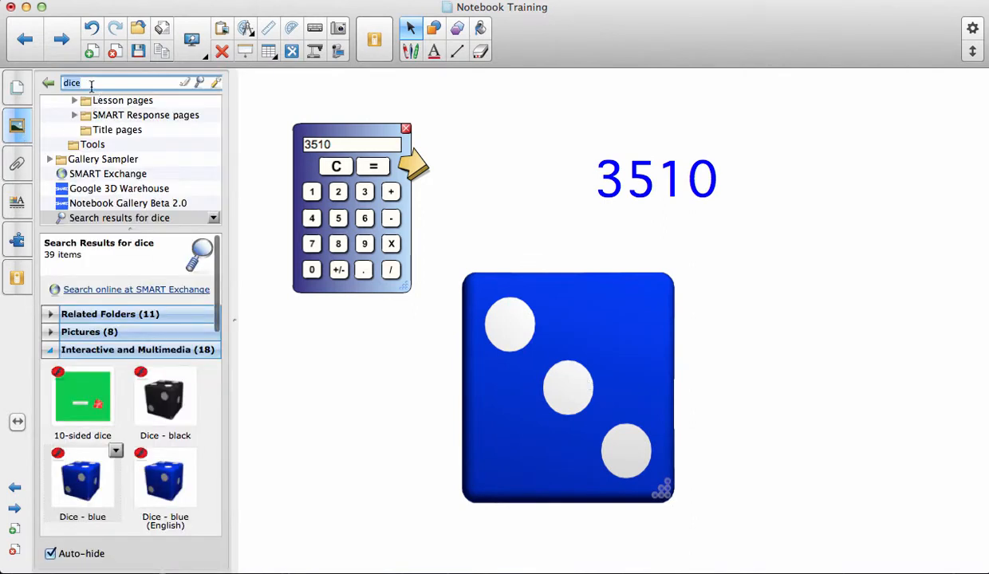
pyautogui.write('clock')
pyautogui.press('Return')
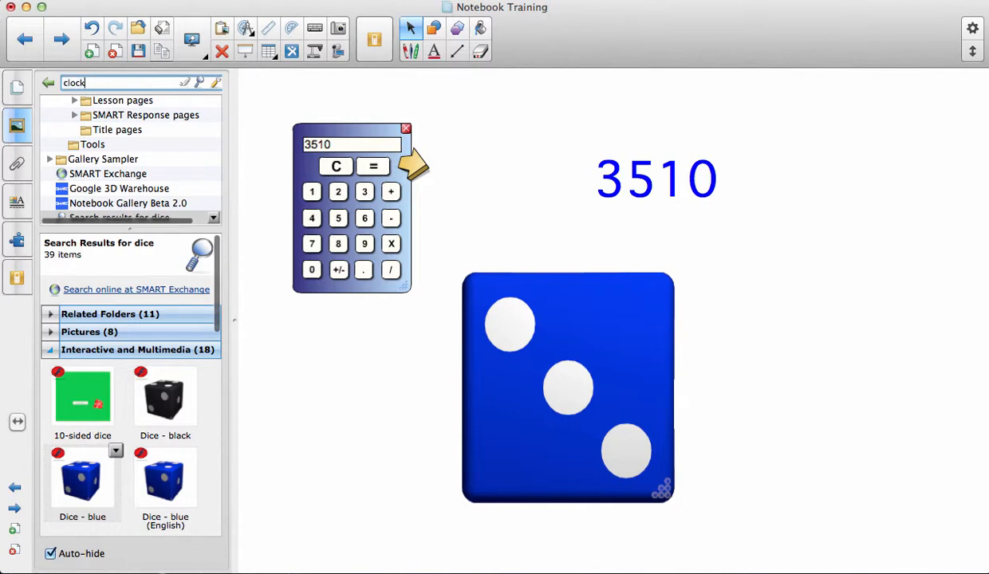
pyautogui.click(51, 350)
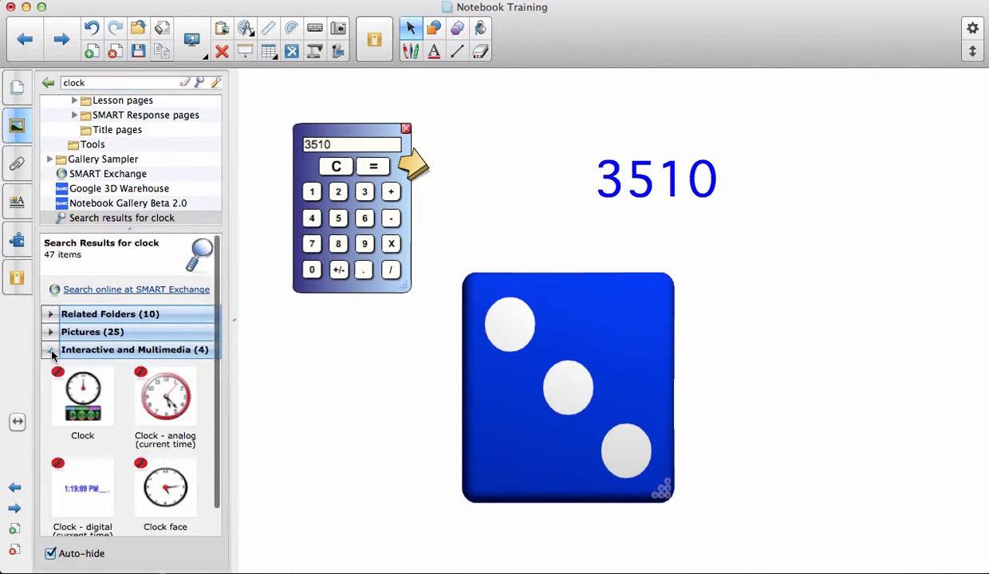
pyautogui.moveTo(159, 407); pyautogui.dragTo(805, 313)
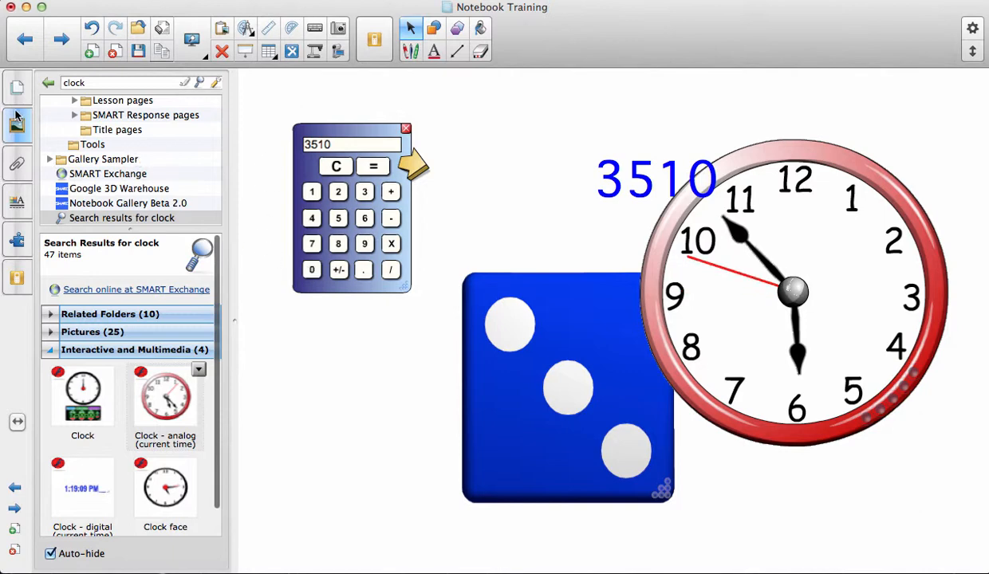
# Go to the Gallery Tab page and expand the Activities folder of Lesson Activity Toolkit 2.0 in the Gallery.
pyautogui.click(62, 38)
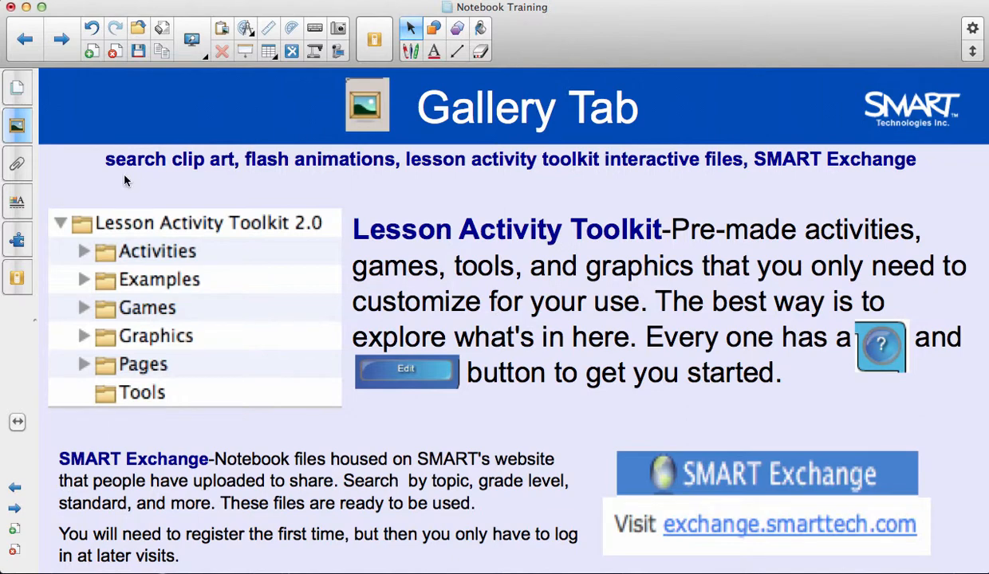
pyautogui.click(19, 125)
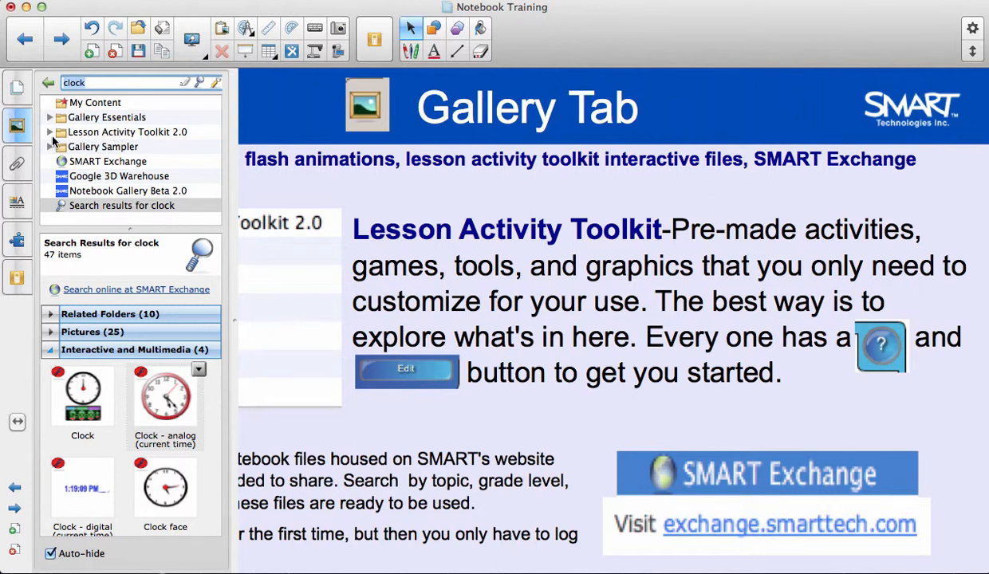
pyautogui.click(50, 132)
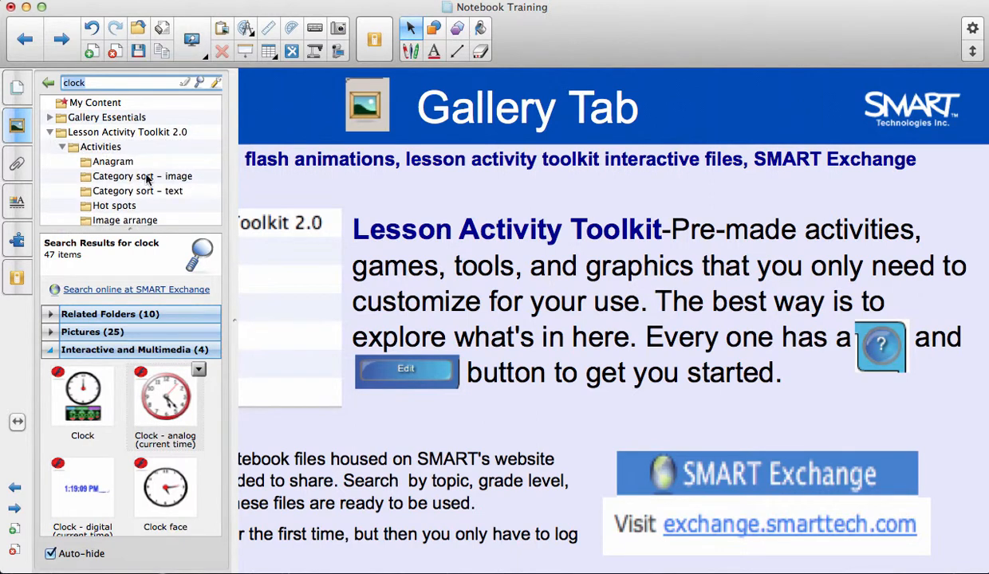
pyautogui.click(63, 147)
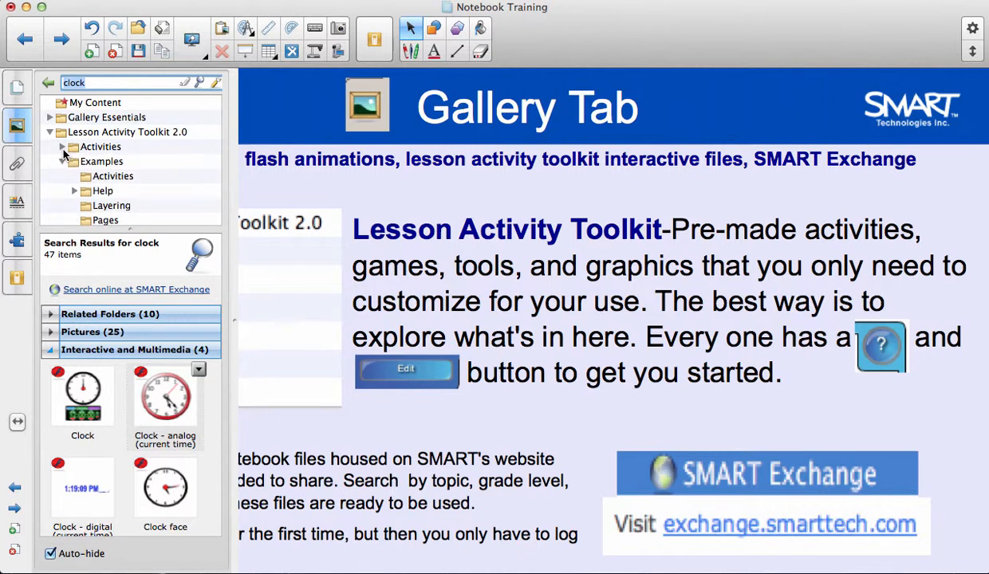
pyautogui.click(62, 147)
pyautogui.scroll(-2, 149, 191)
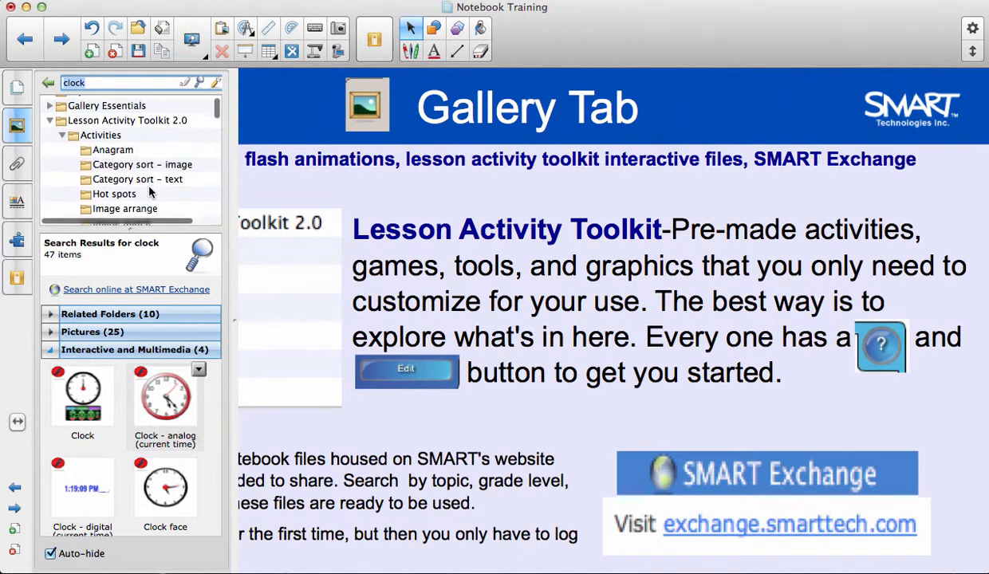
pyautogui.scroll(-2, 149, 191)
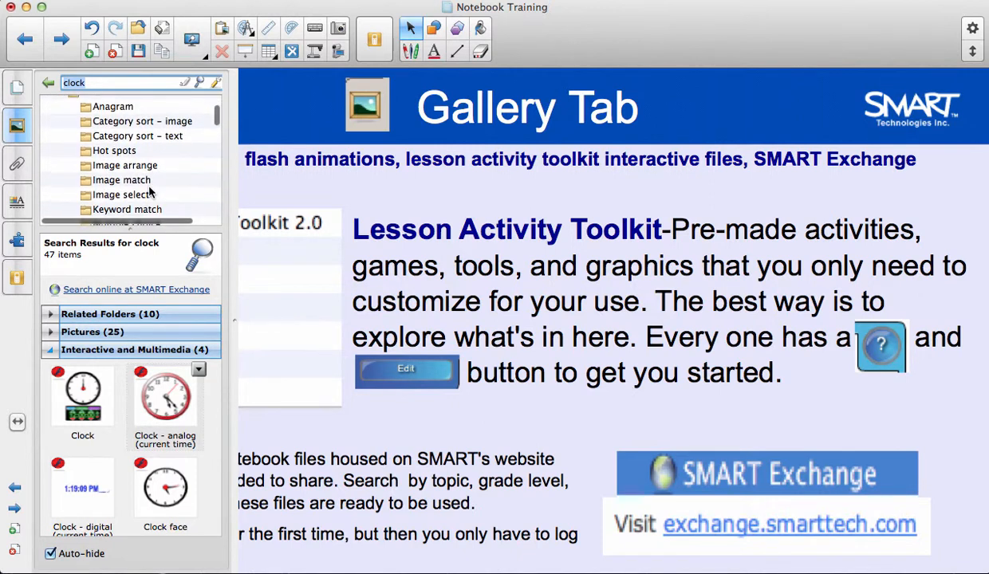
# Place the "Blue - Keyword match" activity from the Keyword match folder on the blank page after the Gallery Tab page.
pyautogui.click(62, 41)
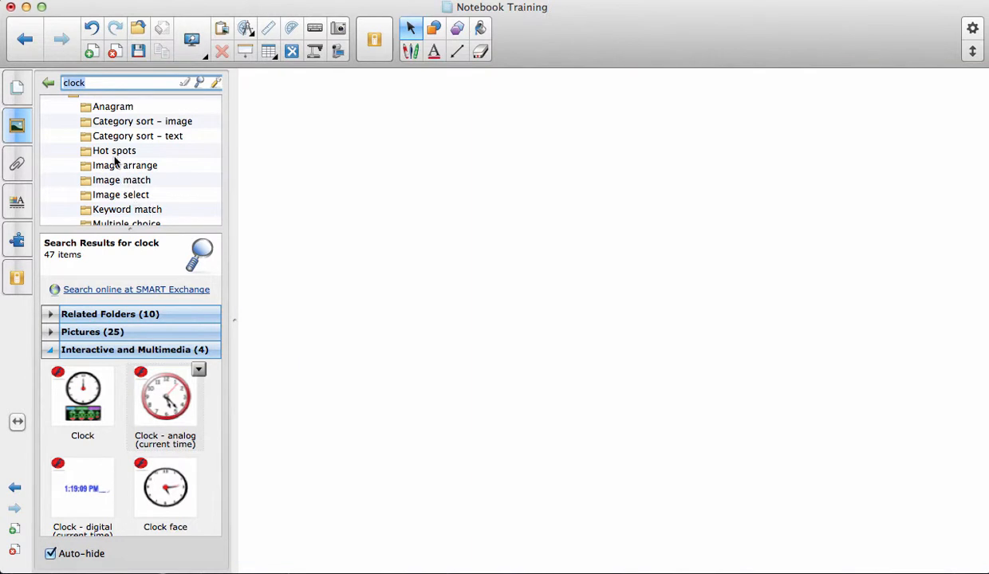
pyautogui.scroll(-1, 146, 184)
pyautogui.scroll(-1, 146, 184)
pyautogui.click(106, 189)
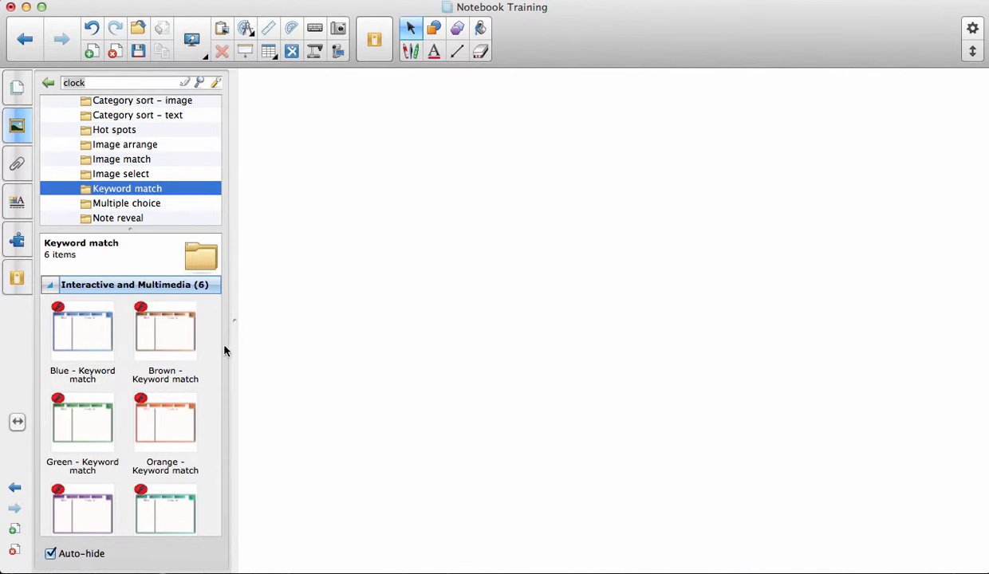
pyautogui.scroll(-3, 109, 453)
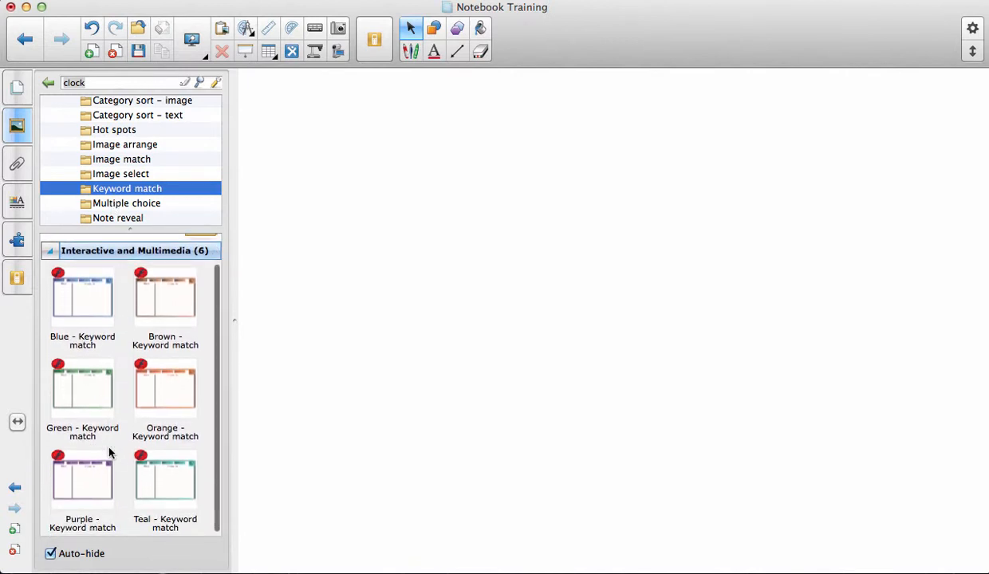
pyautogui.scroll(2, 110, 453)
pyautogui.click(69, 324)
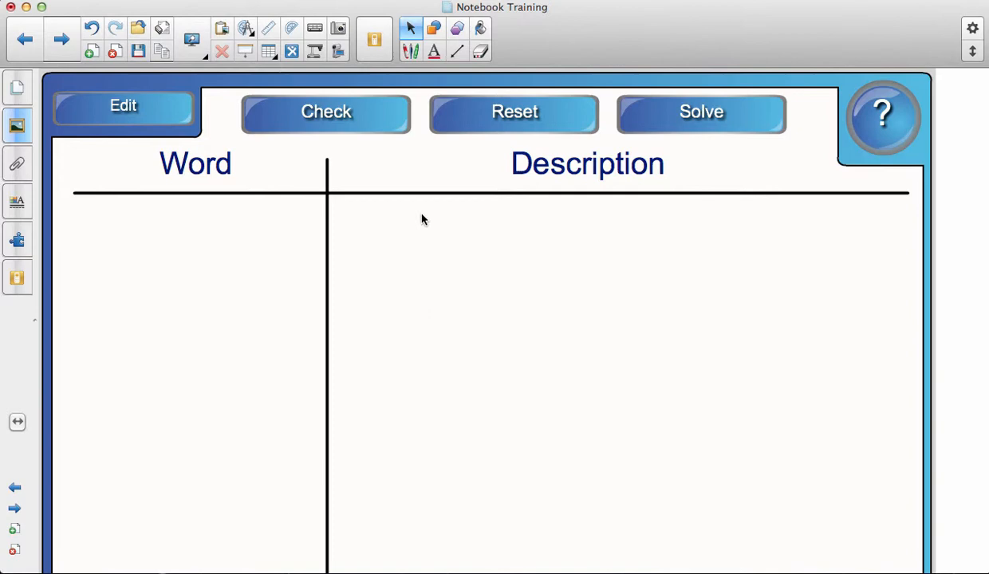
# Open the keyword match activity for editing and enter "scalene triangle" with the description "a triangle with no sides the same".
pyautogui.click(143, 119)
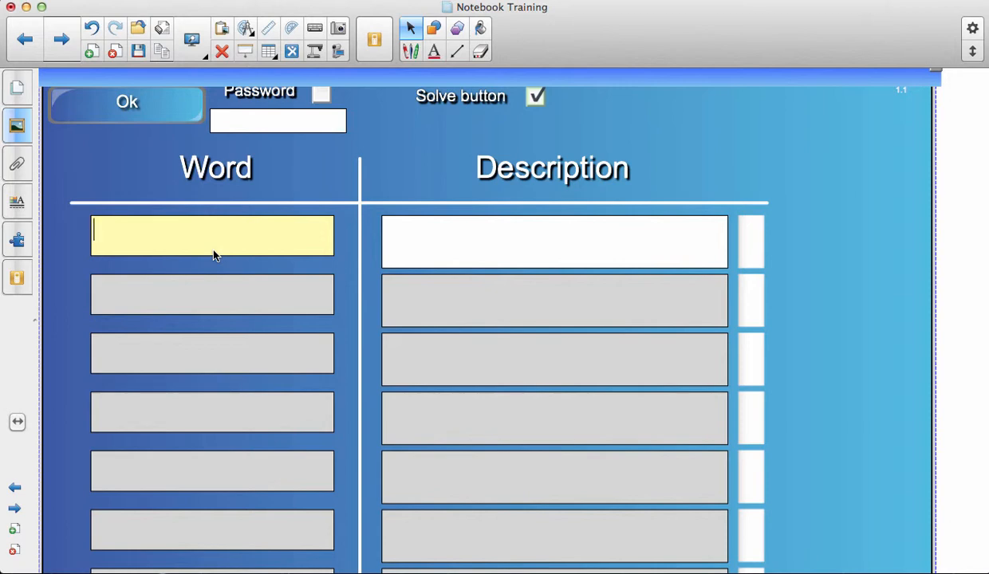
pyautogui.write('scalene triangle')
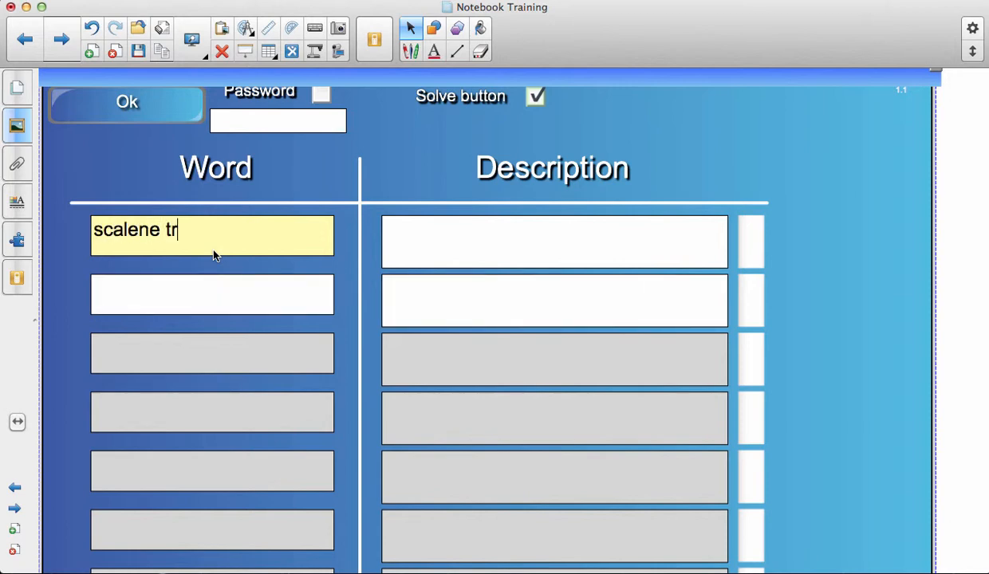
pyautogui.press('Tab')
pyautogui.write('a ')
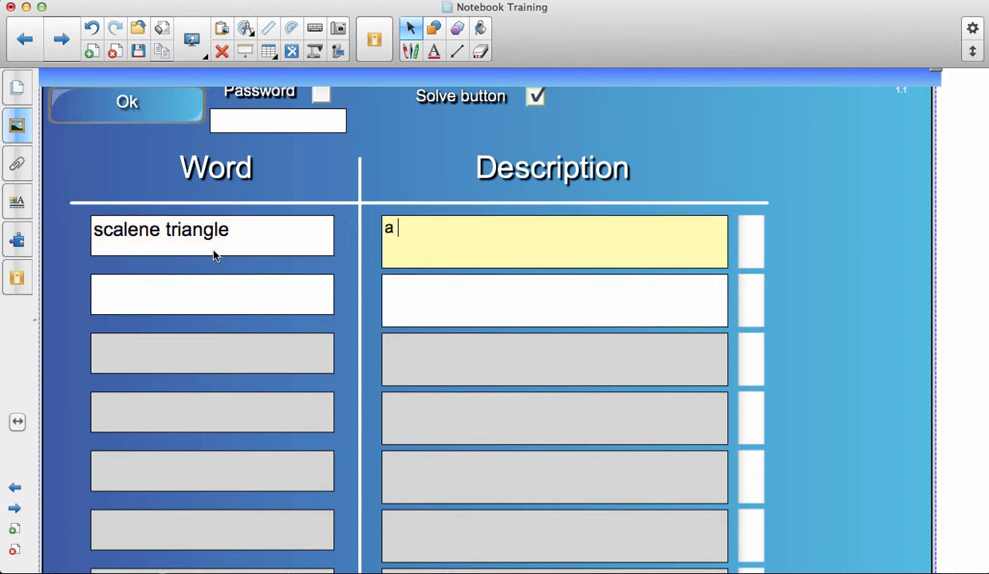
pyautogui.write('triangle with no sides')
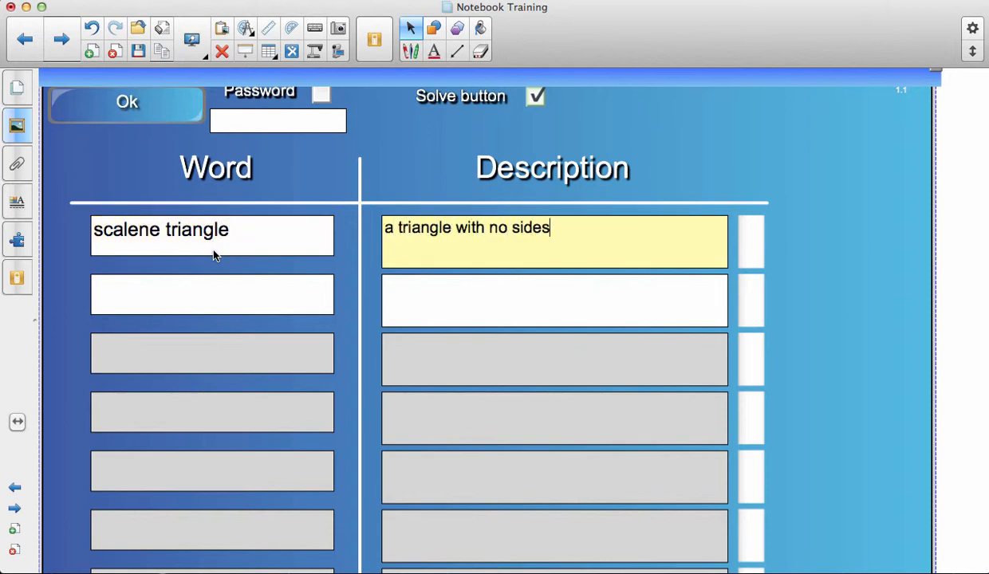
pyautogui.write(' the same')
pyautogui.press('Tab')
# Add "equilateral triangle" as the second word with the description "a triangle with all sides the same".
pyautogui.write('e')
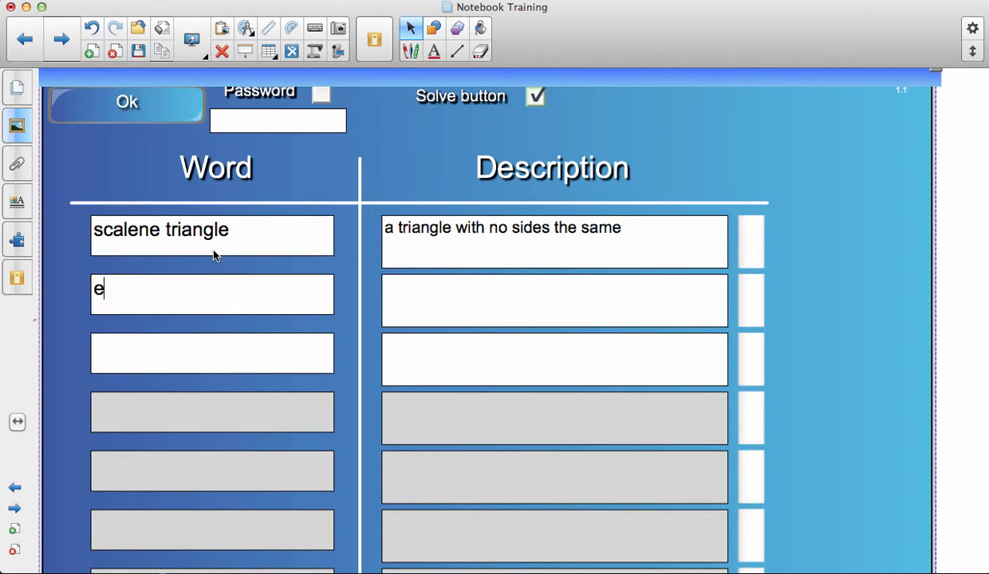
pyautogui.write('quilateral d')
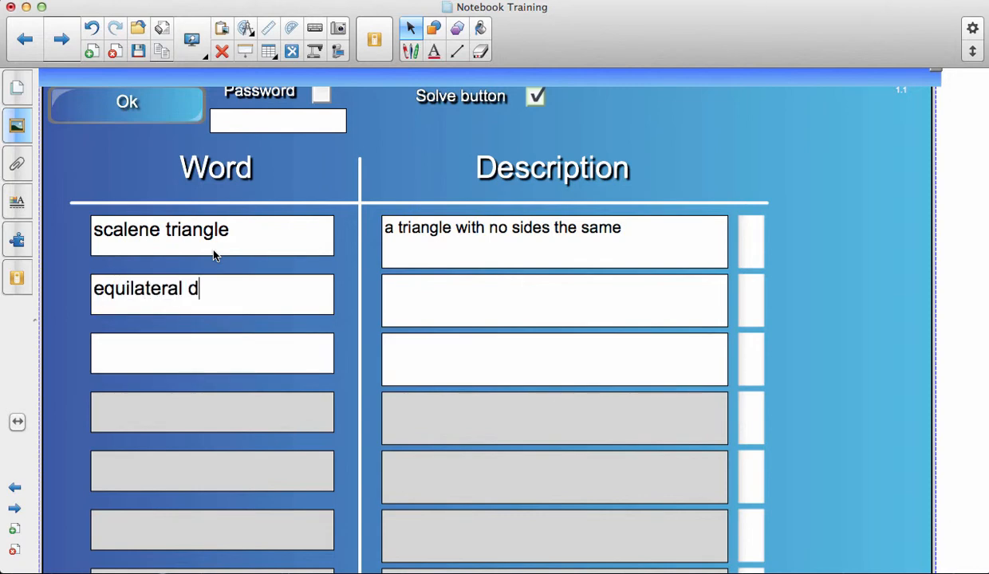
pyautogui.press('BackSpace')
pyautogui.write('triangle')
pyautogui.press('Tab')
pyautogui.write('a')
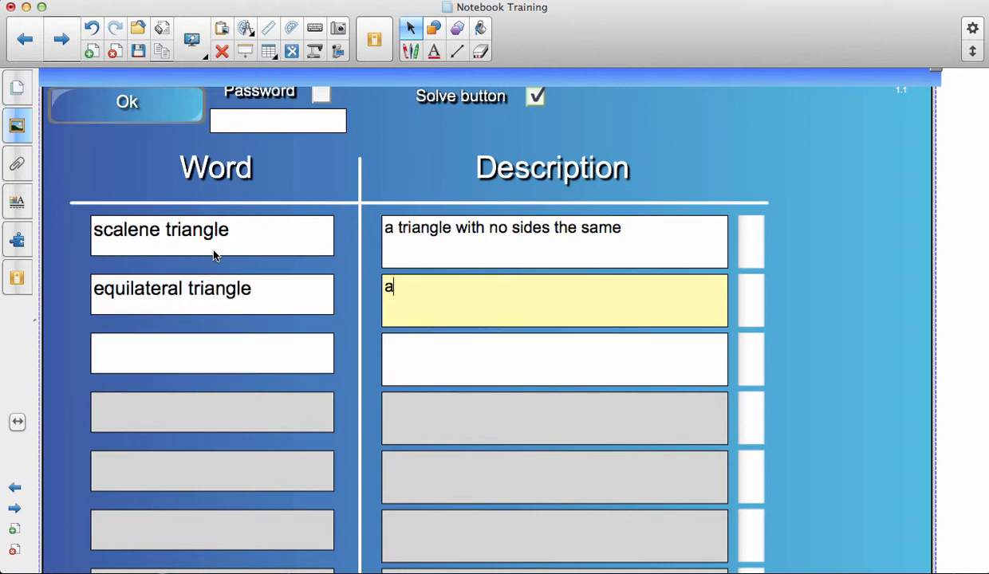
pyautogui.write(' triangle with all sid')
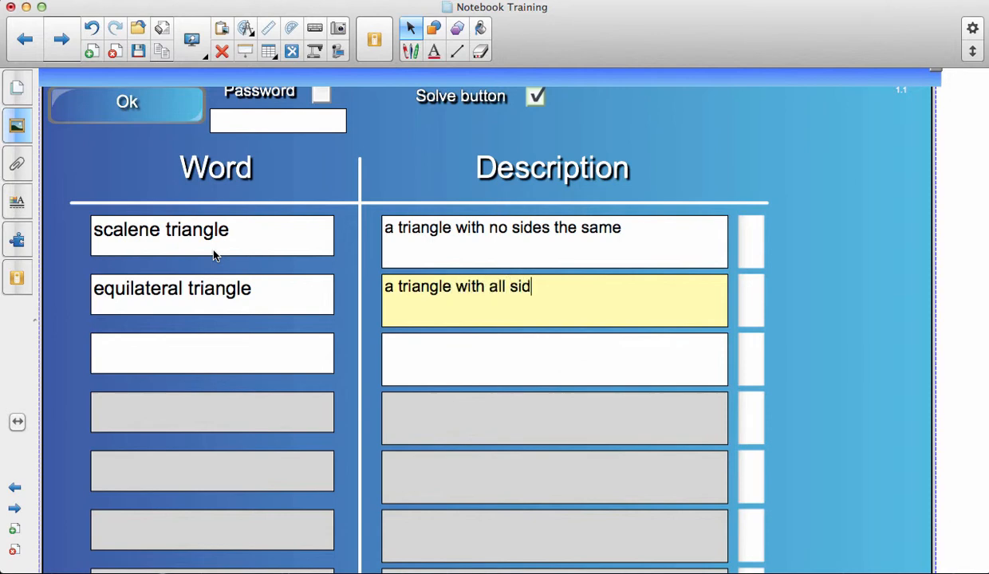
pyautogui.write('es the same')
pyautogui.press('Tab')
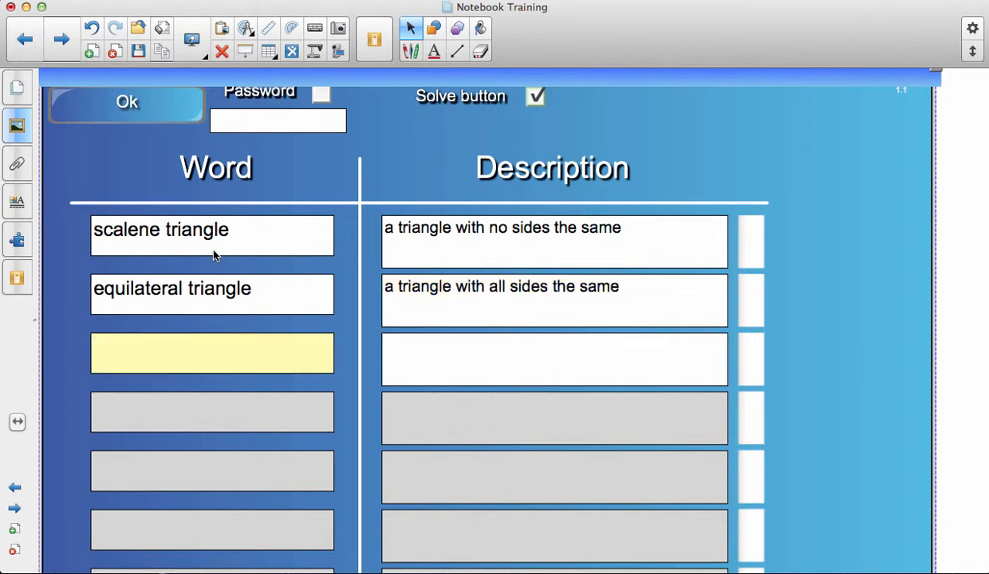
# Add "isosceles triangle" as the third word with the description "a triangle with two sides the same".
pyautogui.write('isosceles ')
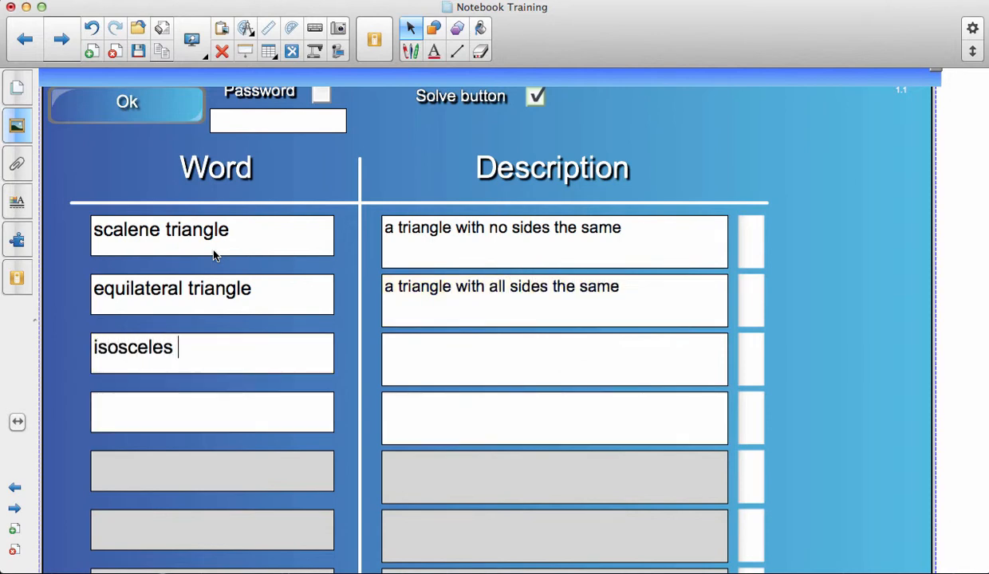
pyautogui.write('triangle')
pyautogui.press('Tab')
pyautogui.write('a tr')
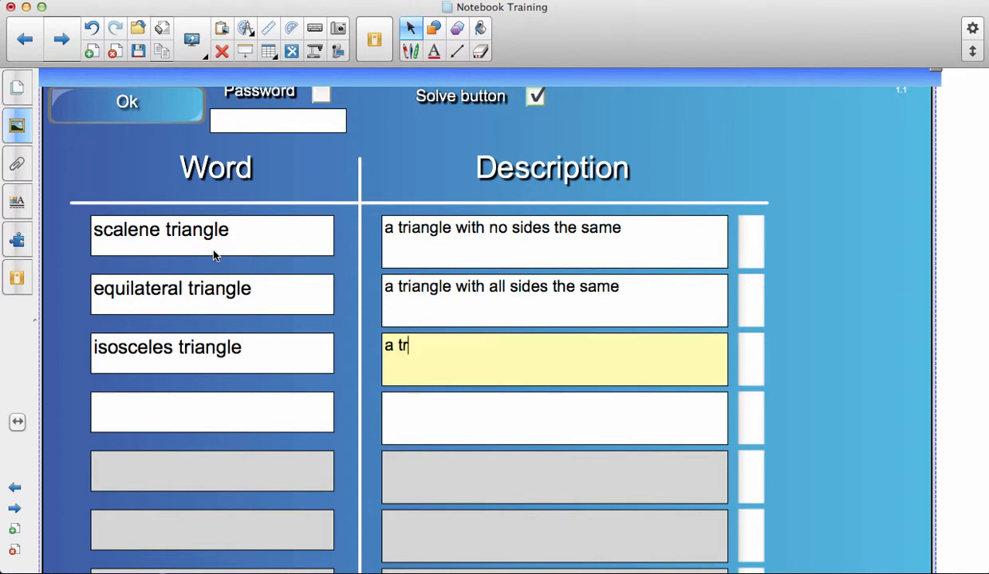
pyautogui.write('iangle with two sides t')
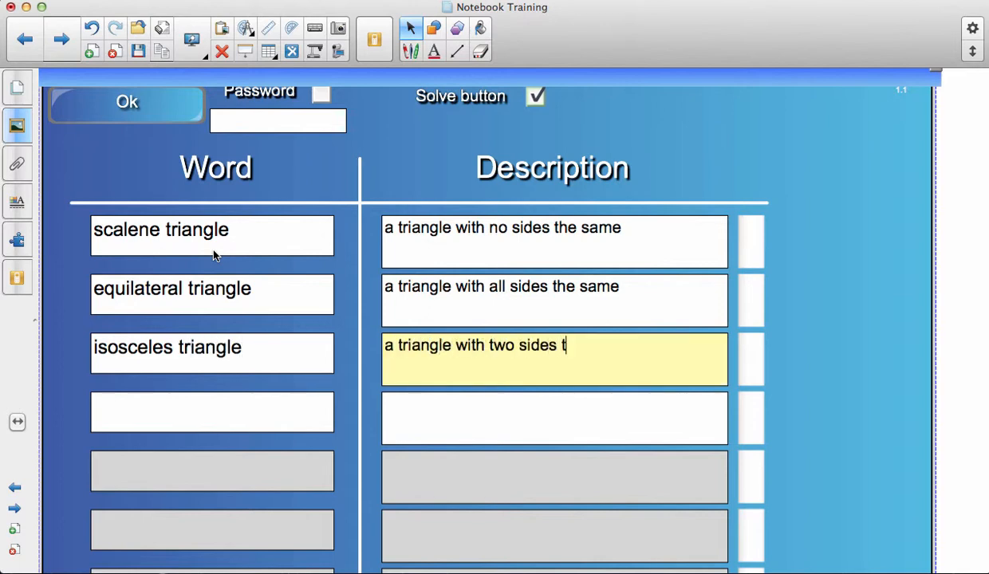
pyautogui.write('he smae')
pyautogui.press('BackSpace')
pyautogui.press('BackSpace')
pyautogui.press('BackSpace')
pyautogui.write('ame')
pyautogui.press('Tab')
# Start the fourth word of the keyword match activity with "right t".
pyautogui.write('right t')
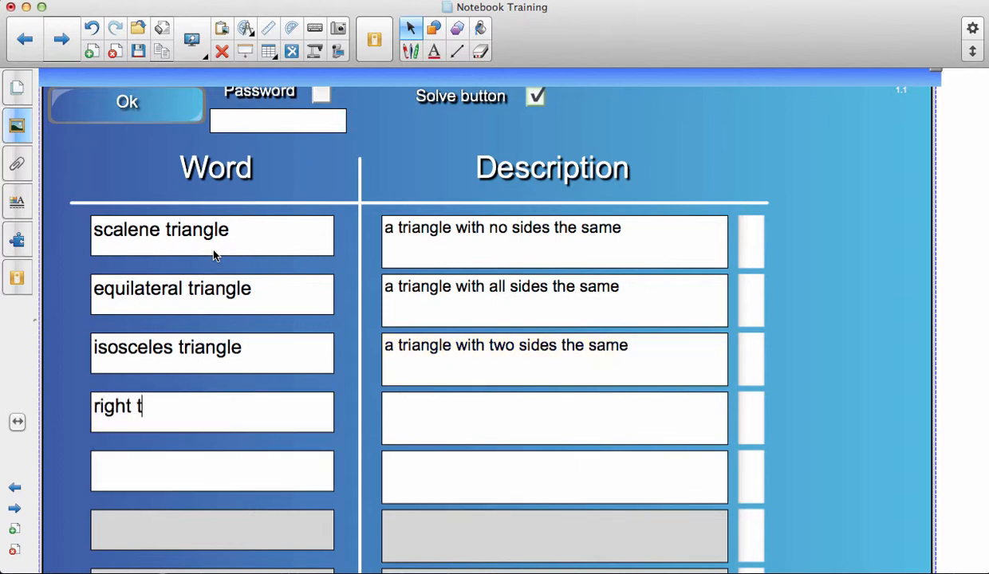